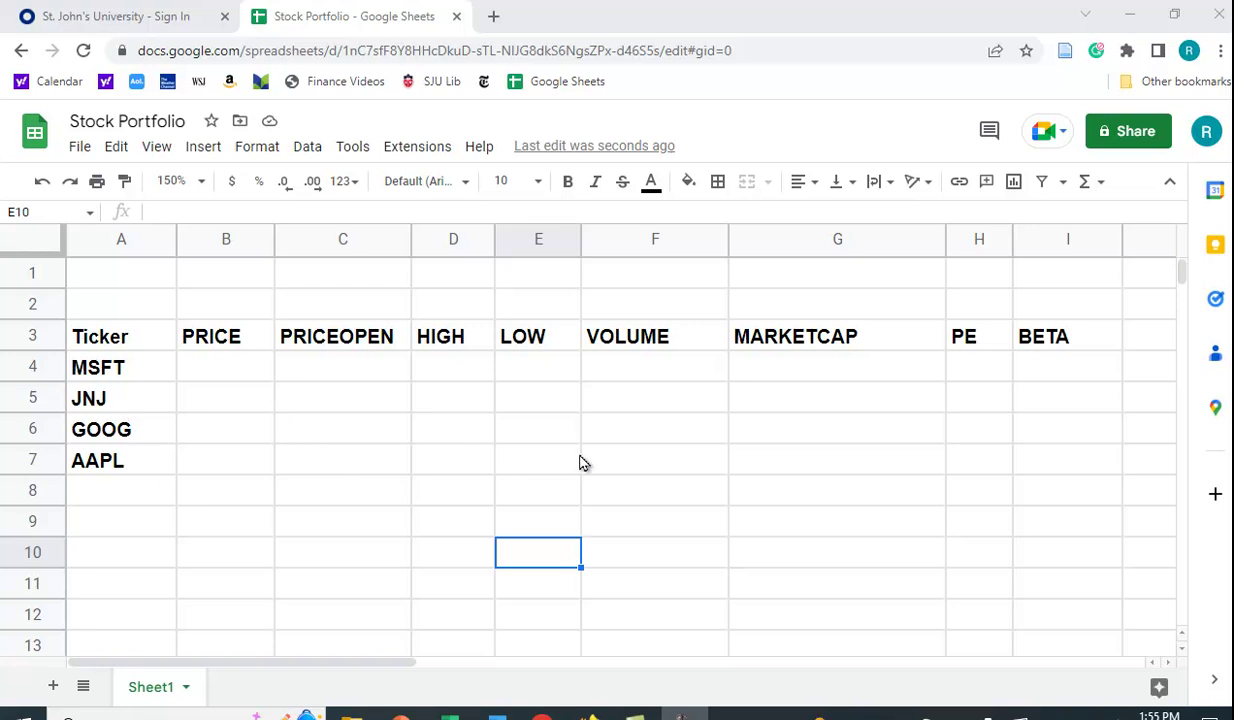
Start a GOOGLEFINANCE formula in the MSFT price cell, B4.
left_click(206, 365)
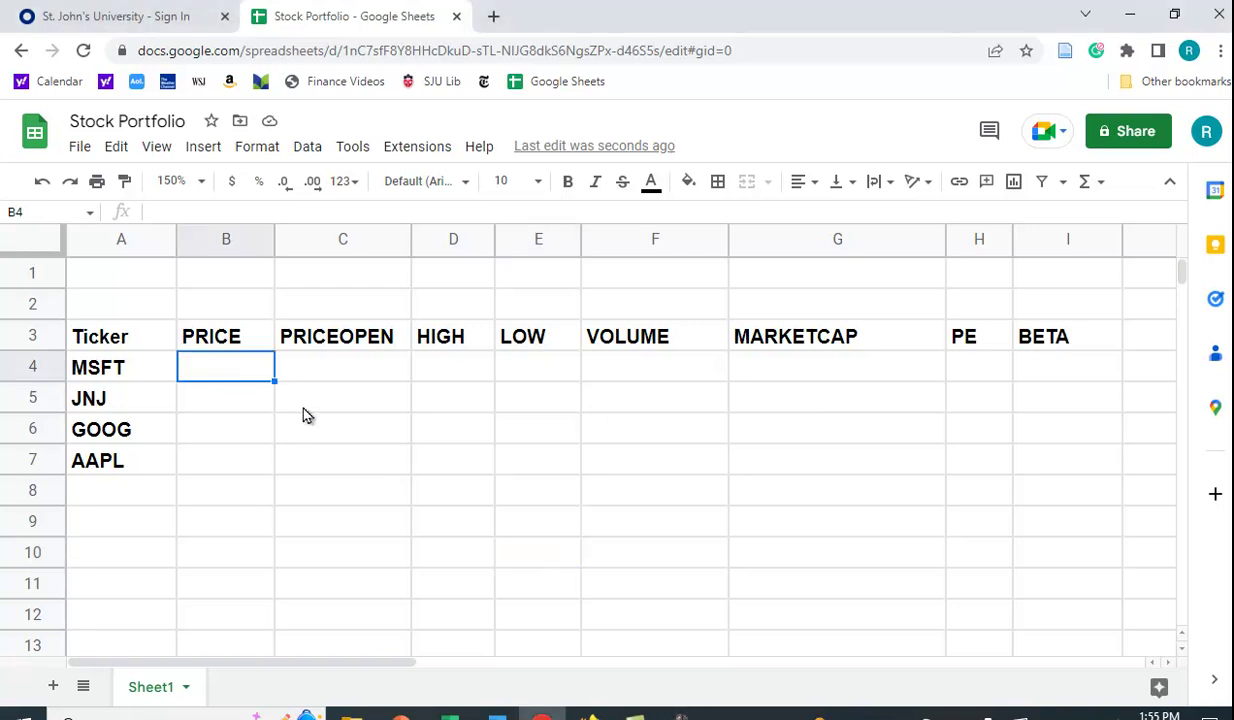
type("=G")
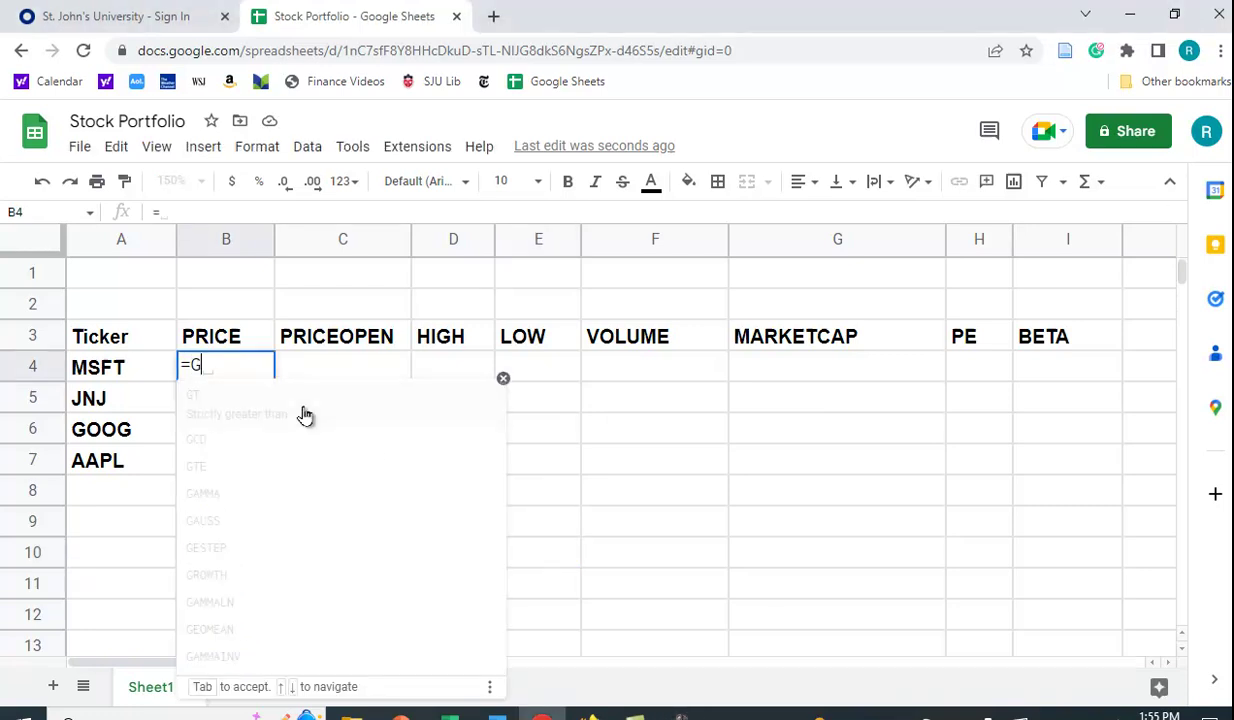
type("OOG")
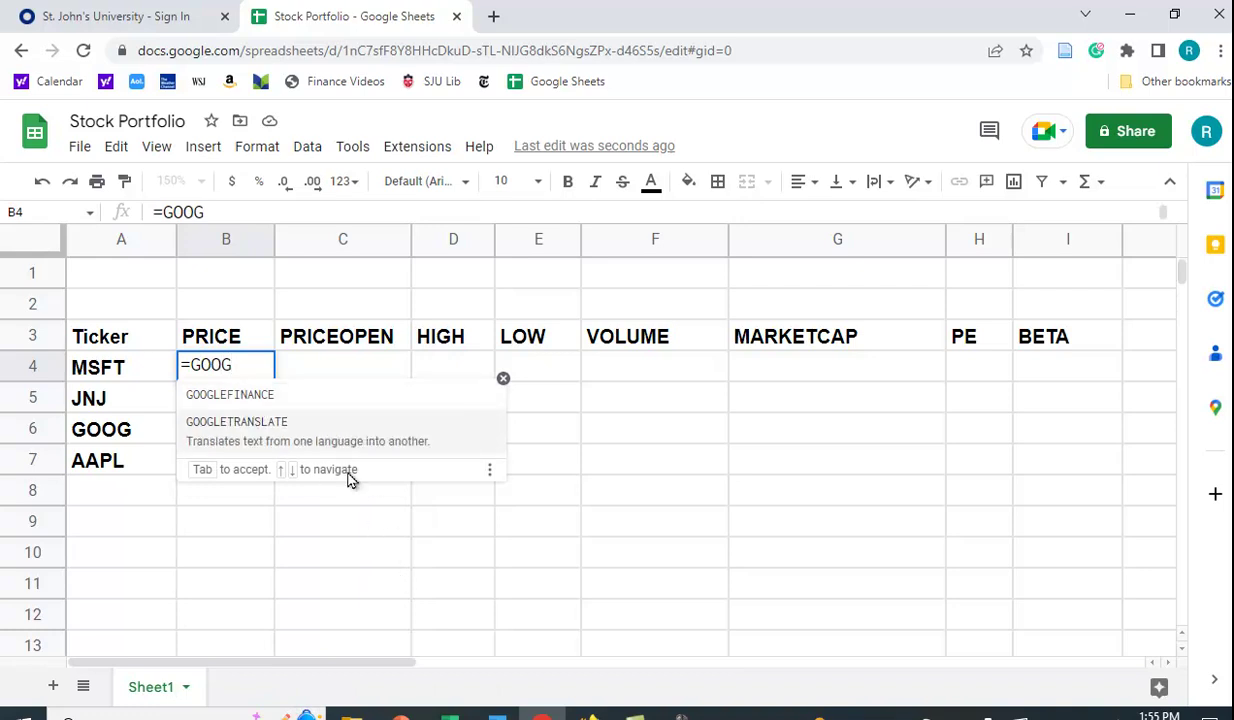
left_click(209, 400)
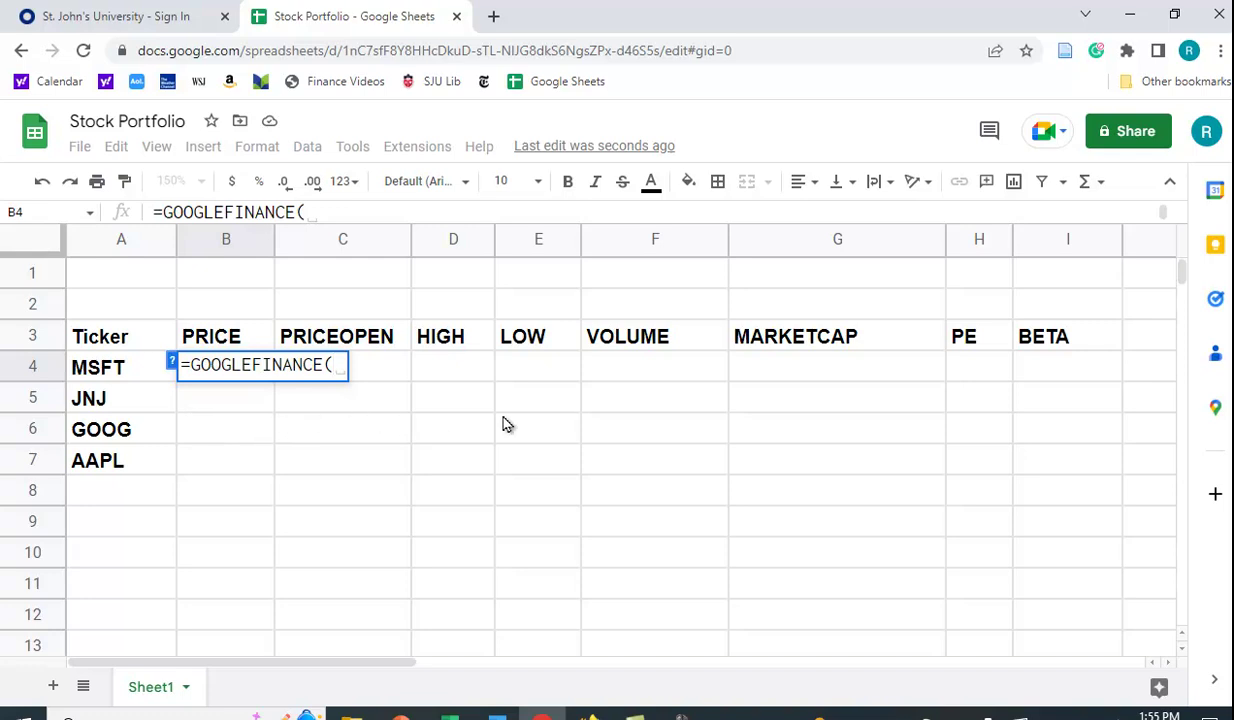
Review the GOOGLEFINANCE argument hints and open the function's full help article.
left_click(172, 362)
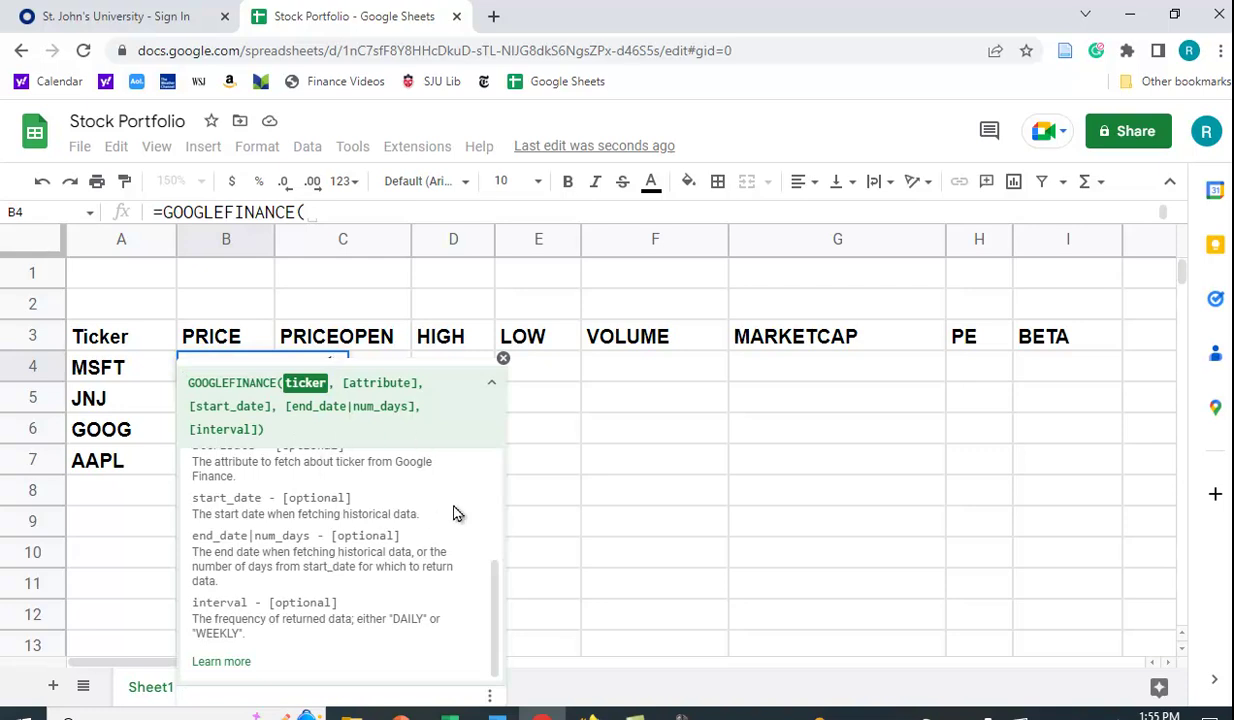
scroll(454, 512, "up", 3)
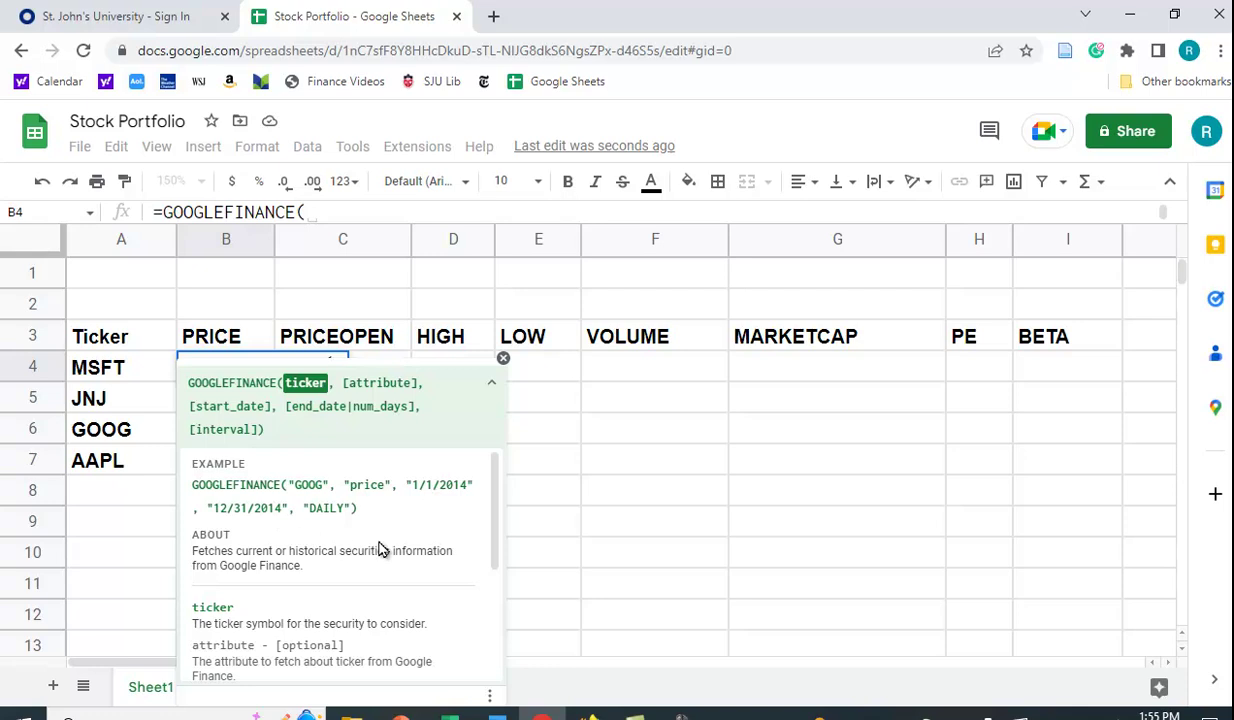
scroll(410, 535, "down", 3)
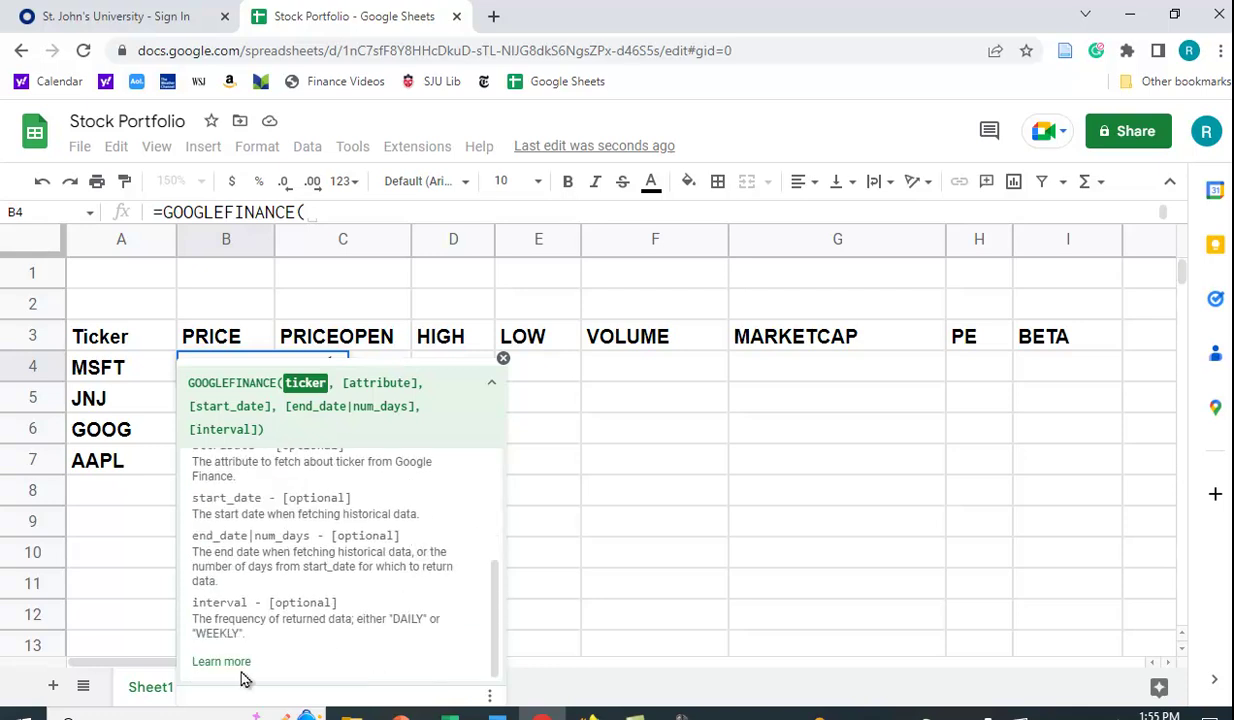
left_click(222, 662)
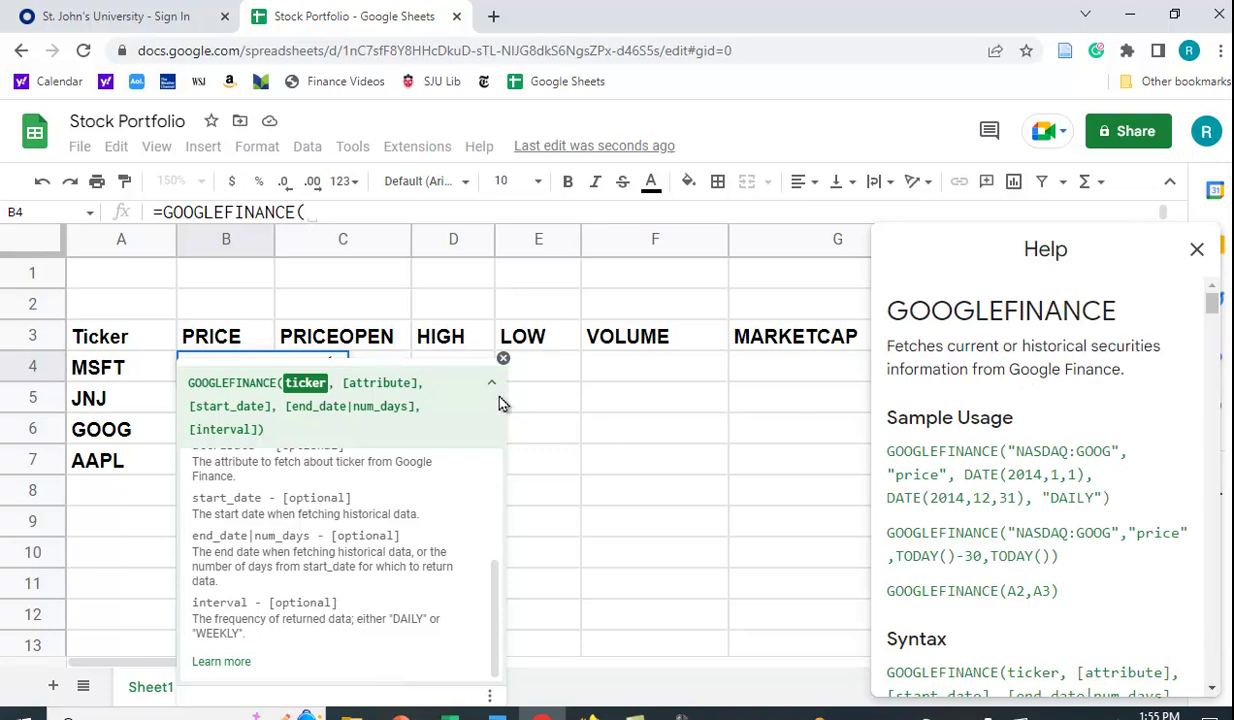
left_click(503, 358)
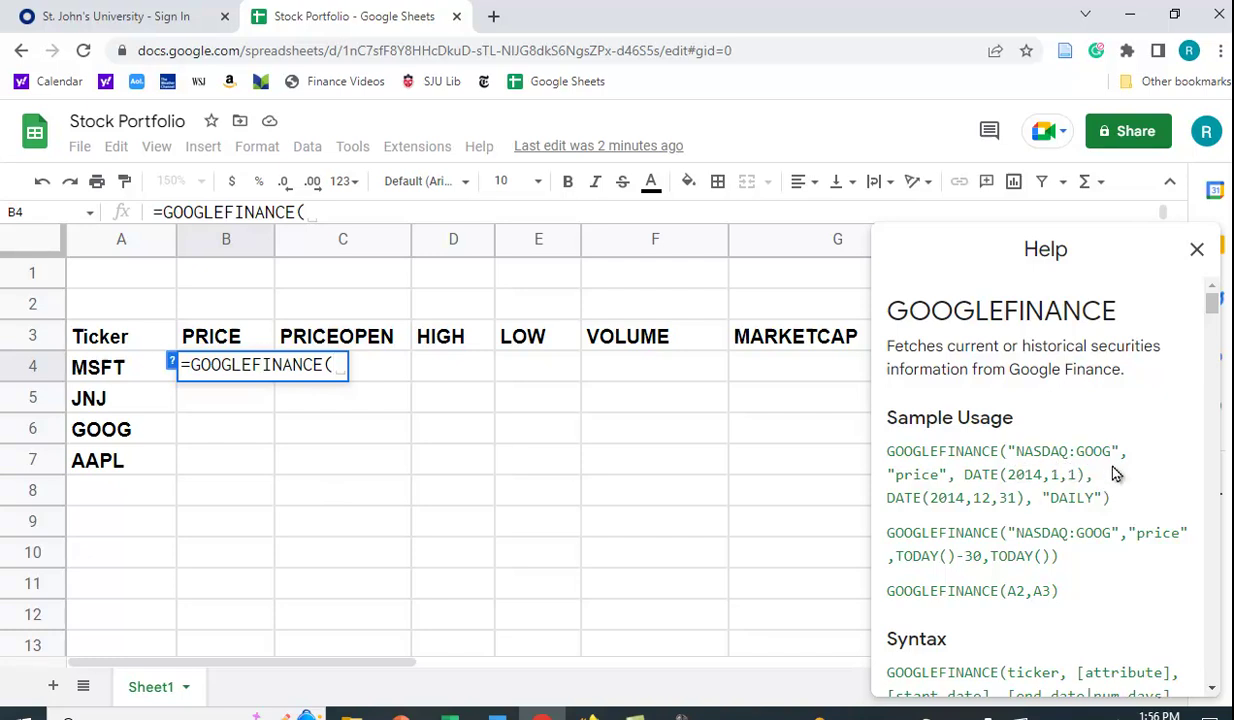
Read the GOOGLEFINANCE help on syntax, ticker rules and the real-time and historical attributes, and close the article.
scroll(1097, 483, "down", 6)
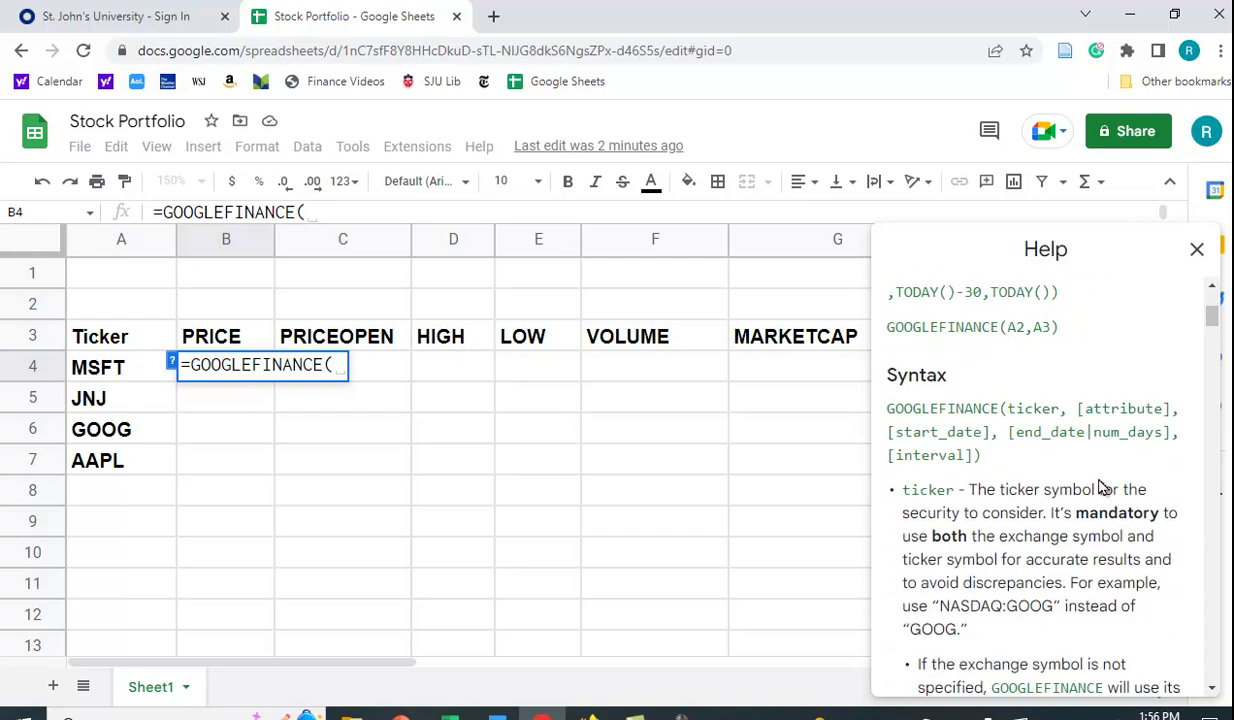
scroll(1100, 495, "down", 2)
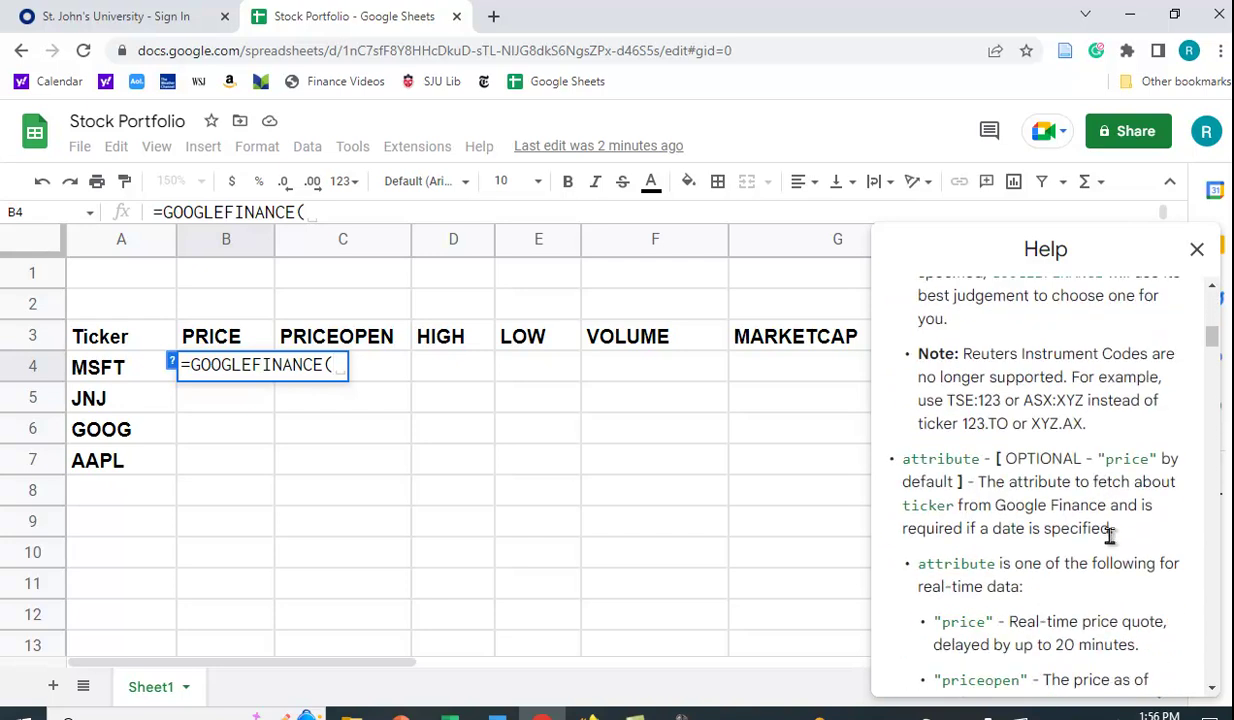
scroll(1112, 540, "down", 2)
scroll(1122, 572, "up", 5)
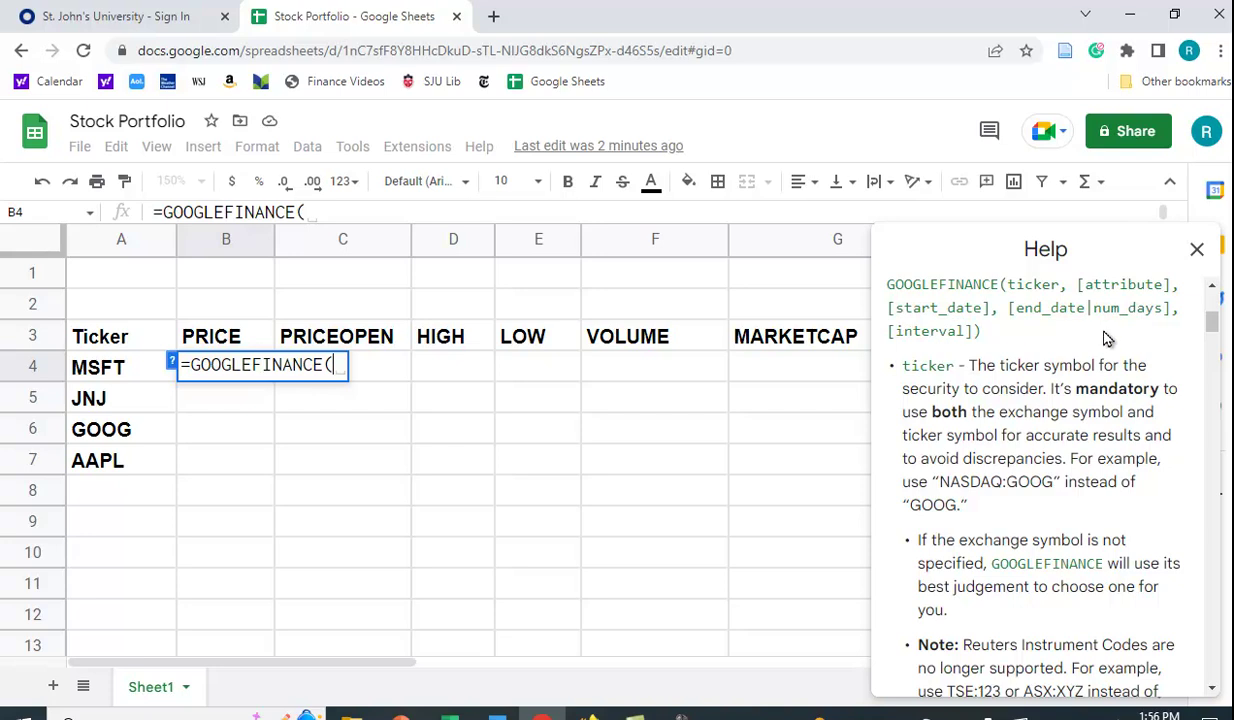
scroll(1094, 440, "down", 3)
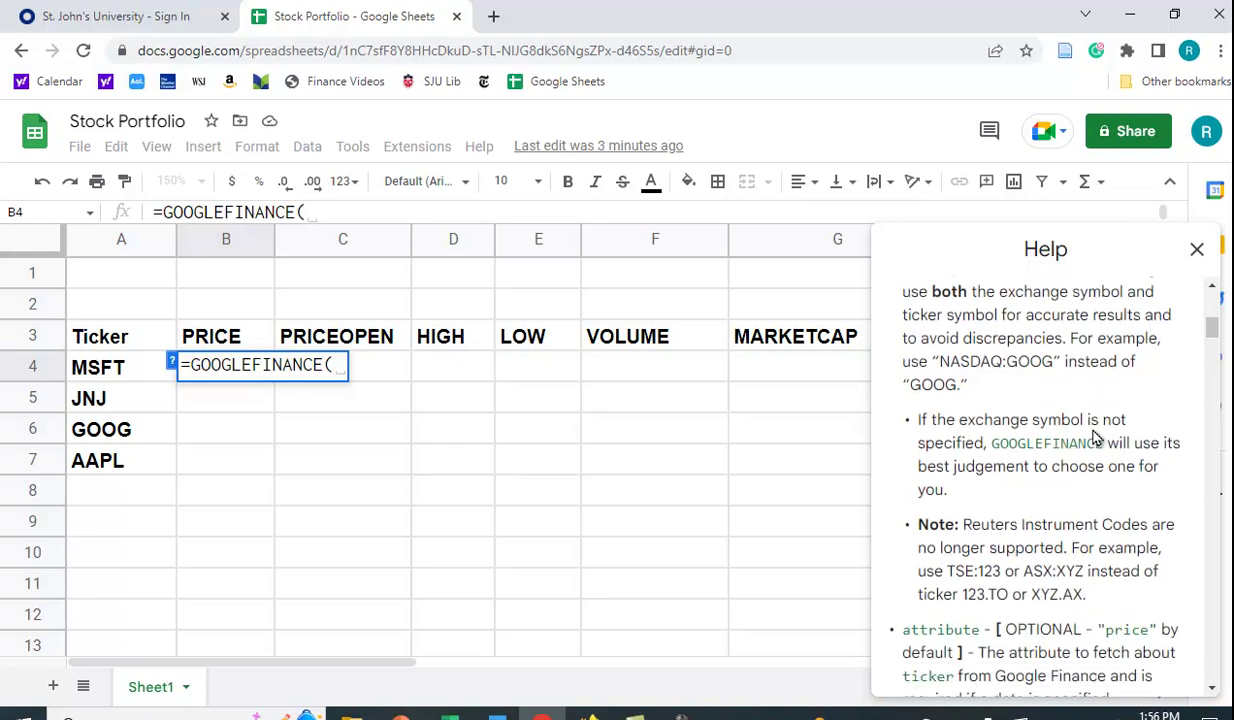
scroll(1090, 380, "down", 1)
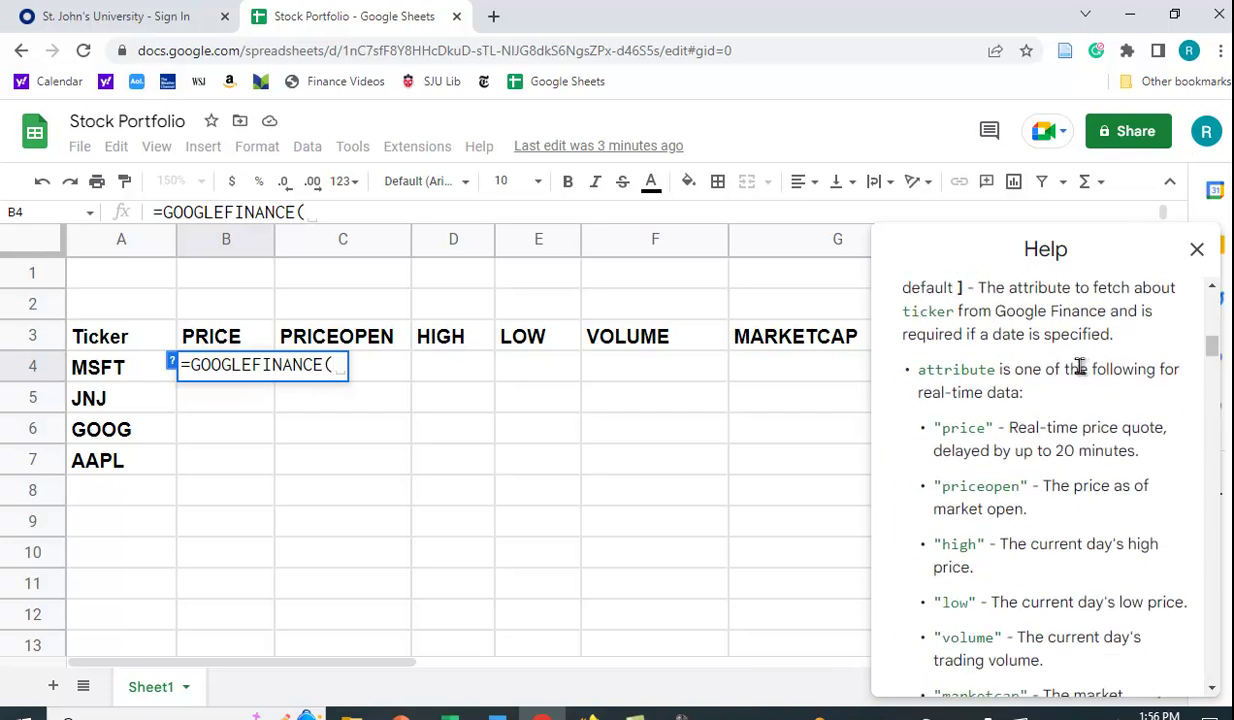
scroll(1078, 395, "down", 2)
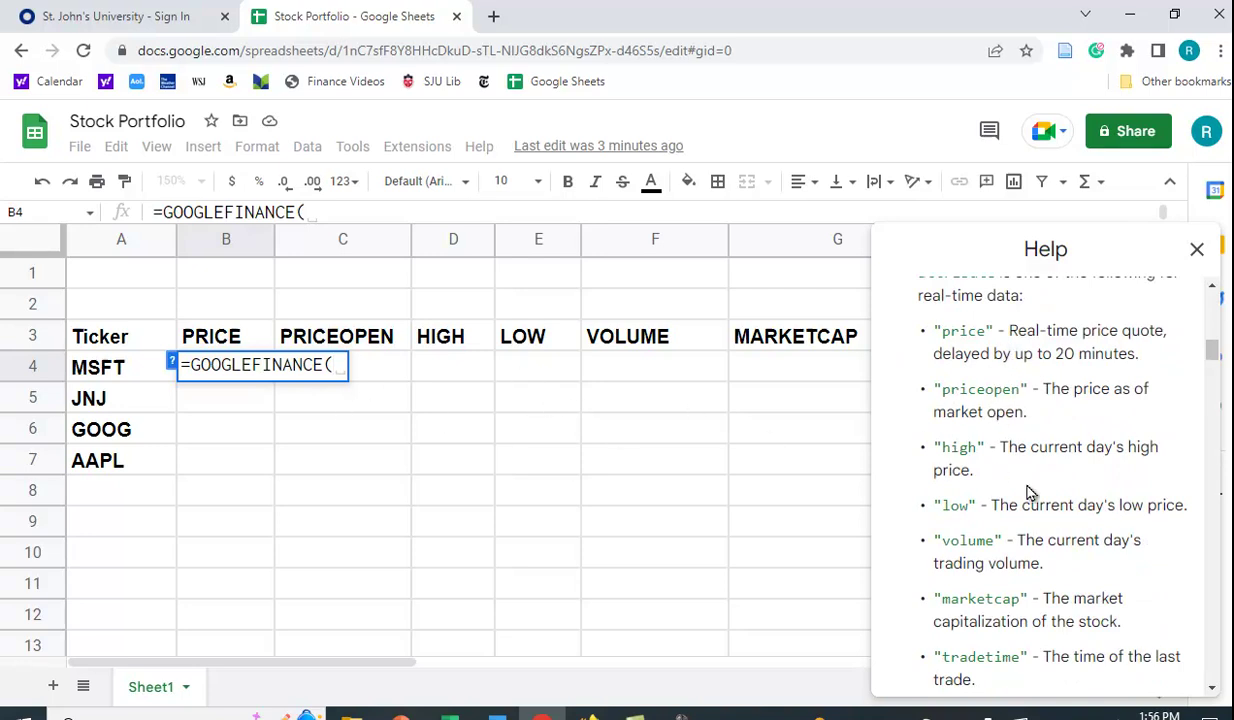
scroll(1035, 495, "down", 3)
scroll(1053, 512, "up", 1)
scroll(1055, 516, "down", 9)
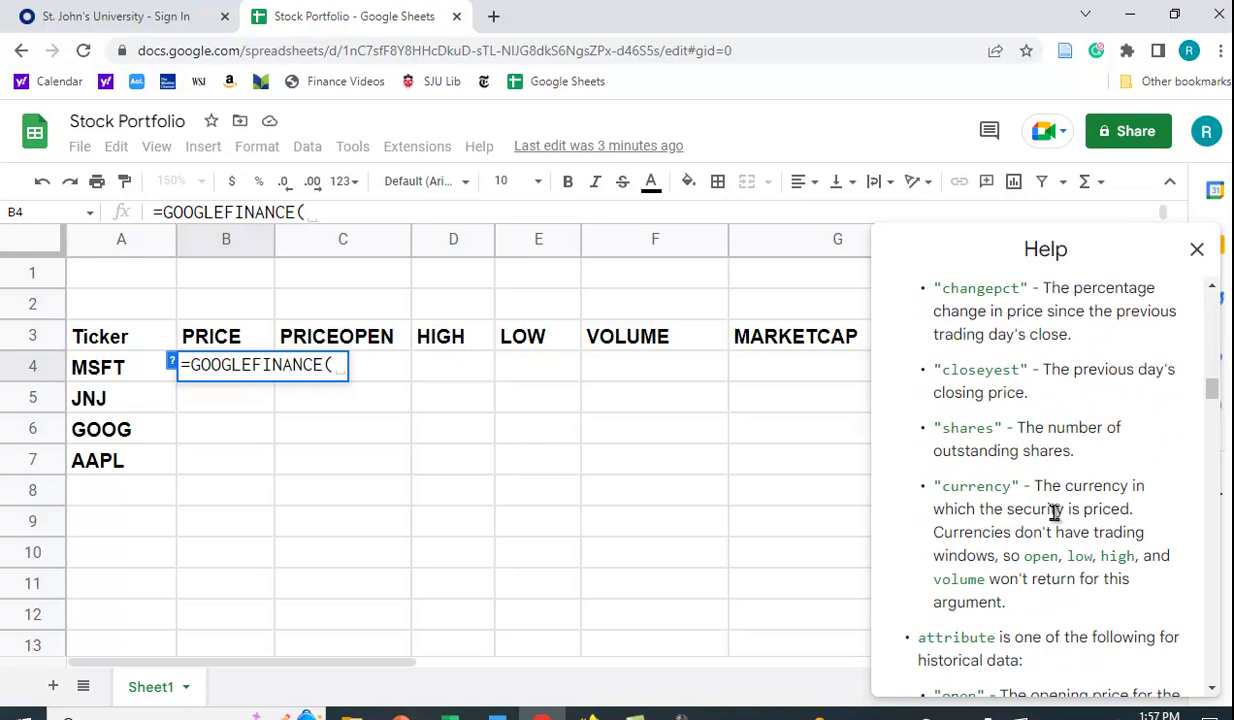
scroll(1063, 556, "down", 2)
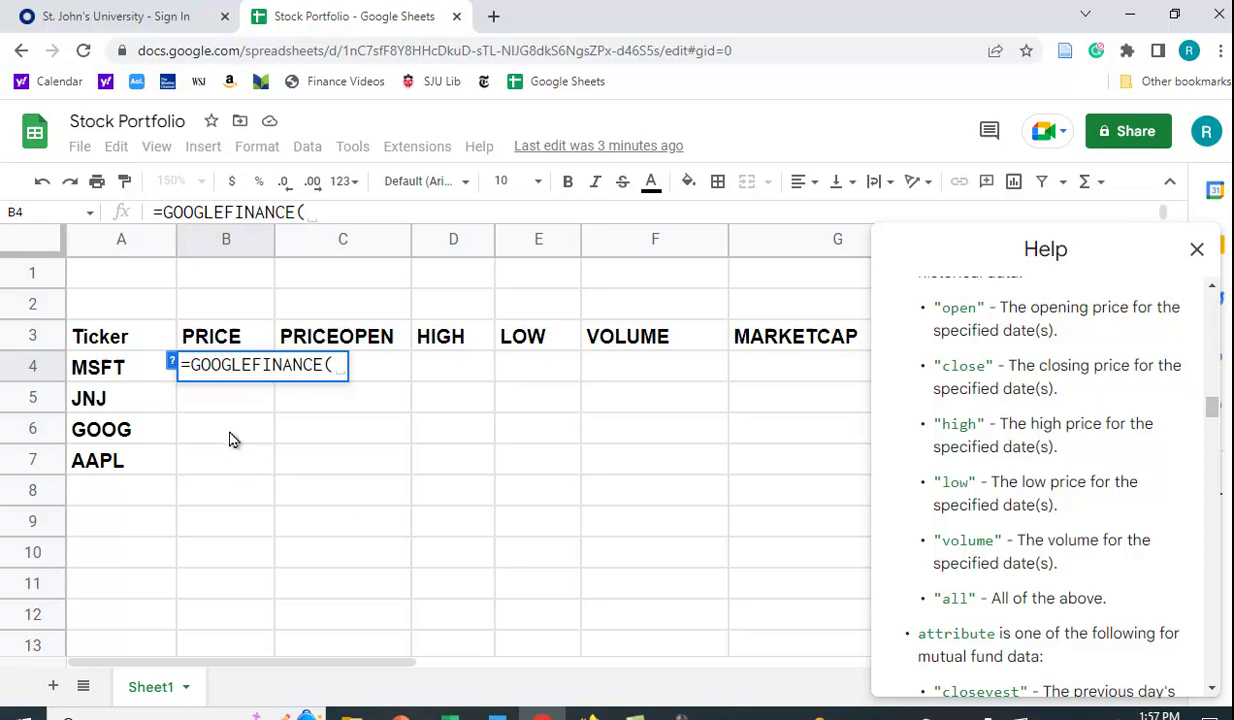
left_click(1197, 250)
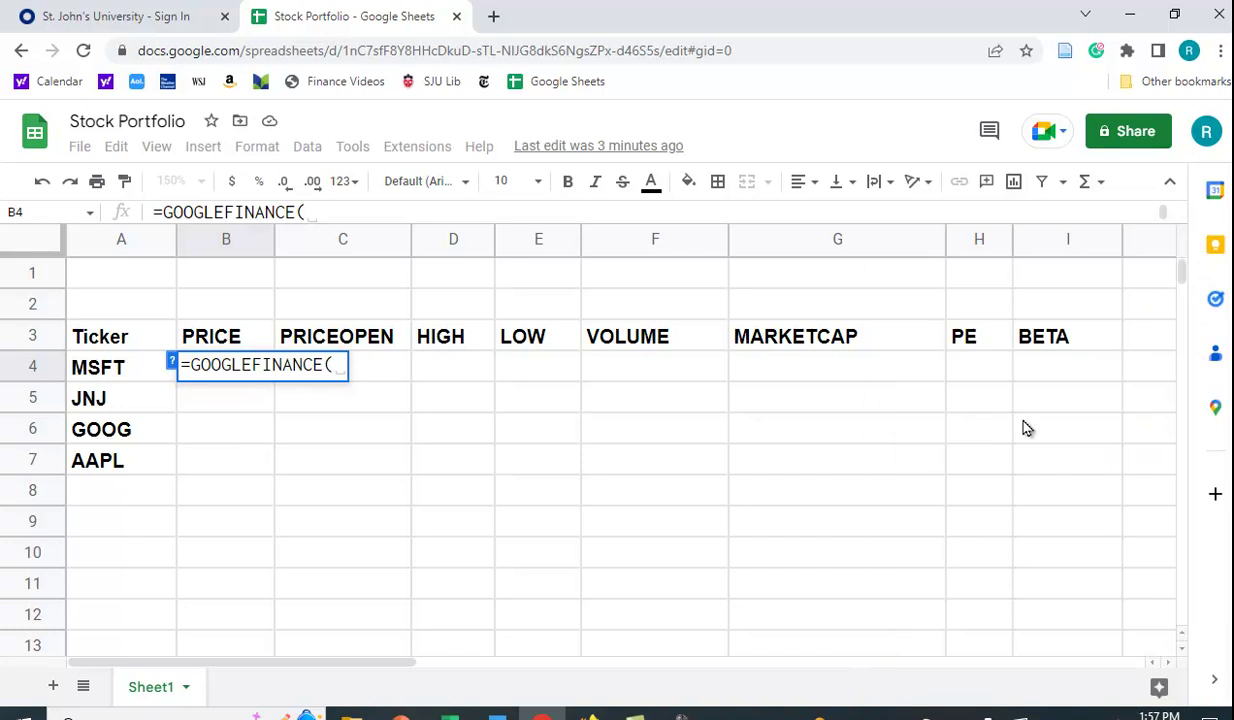
Complete the B4 formula as =GOOGLEFINANCE($A4,B$3), locking the ticker column and the attribute row.
left_click(100, 358)
left_click(331, 365)
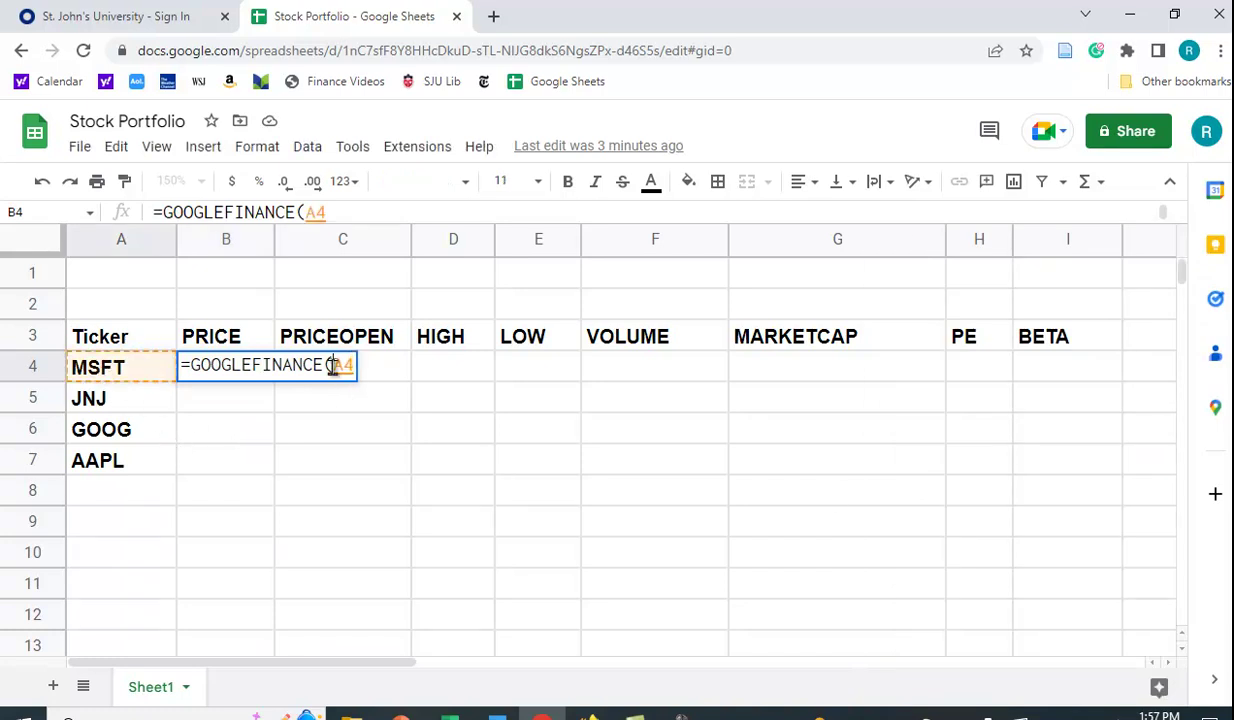
type("$")
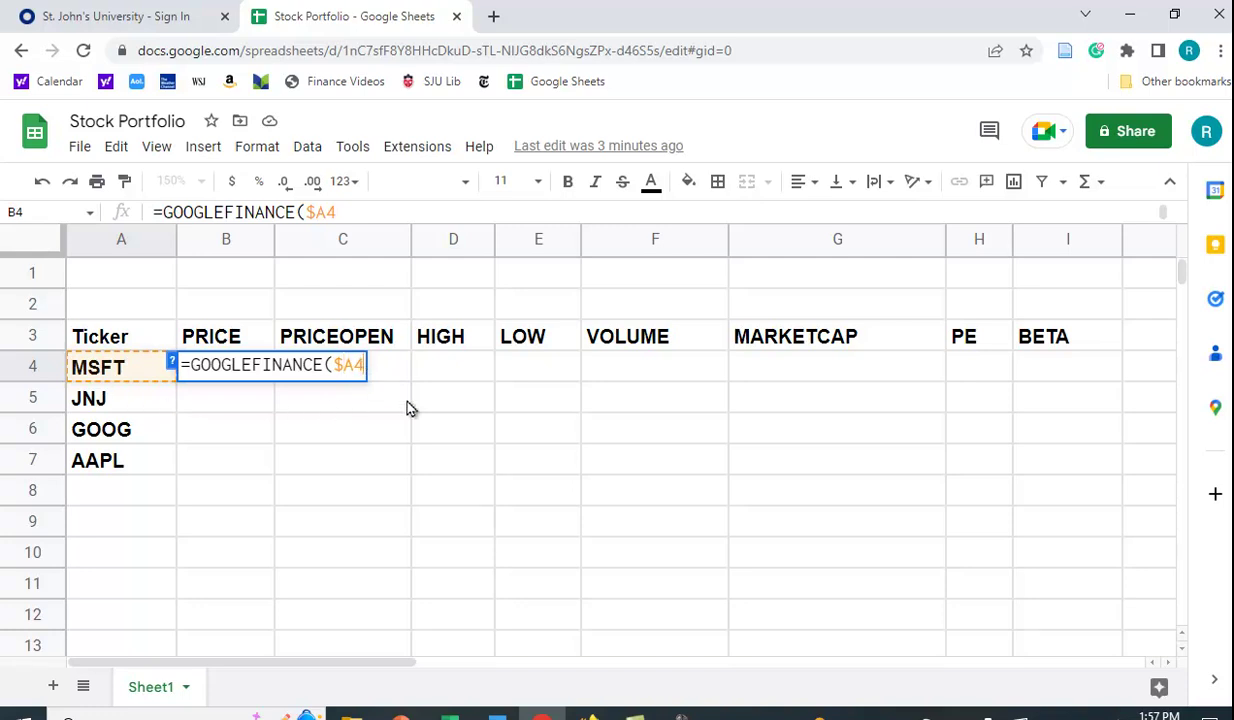
type(",")
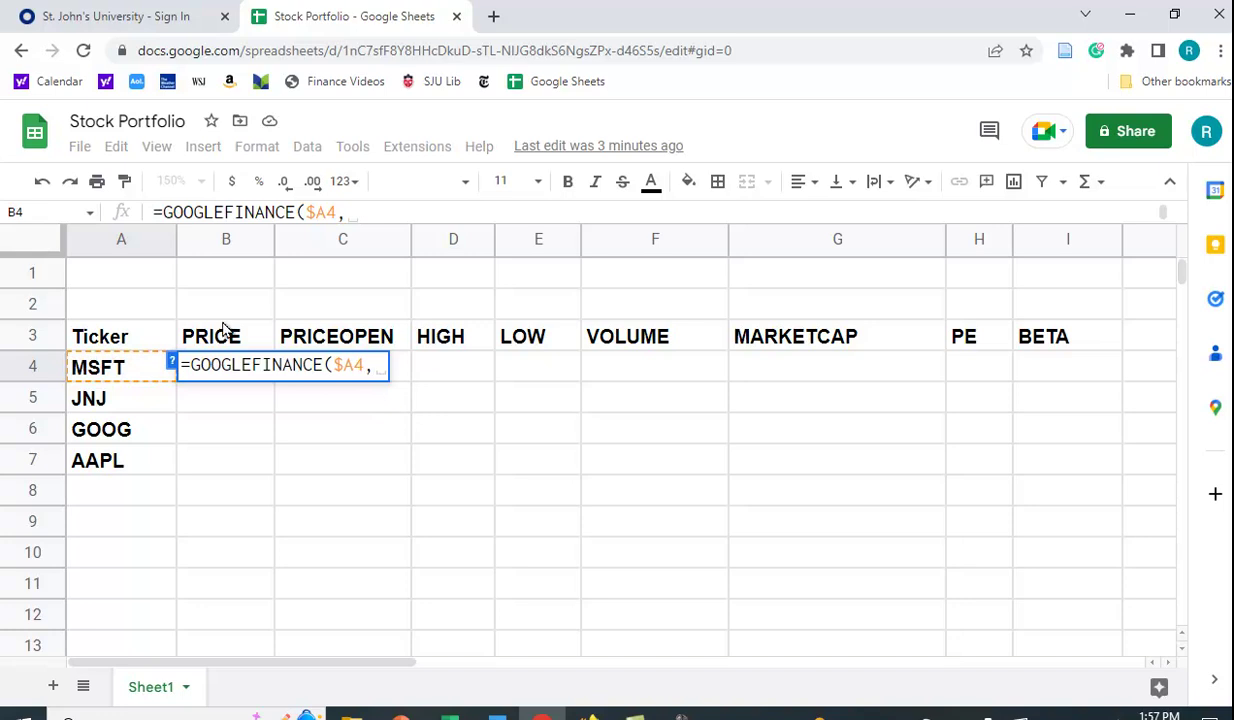
left_click(210, 340)
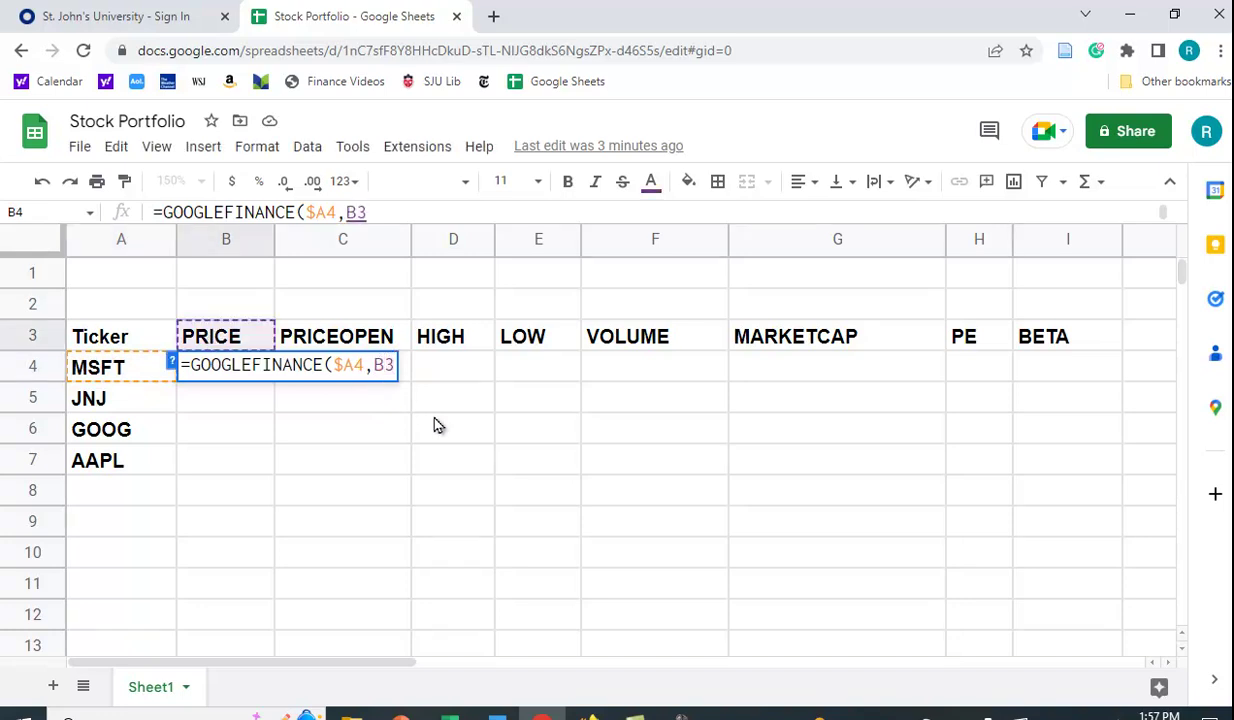
type("$")
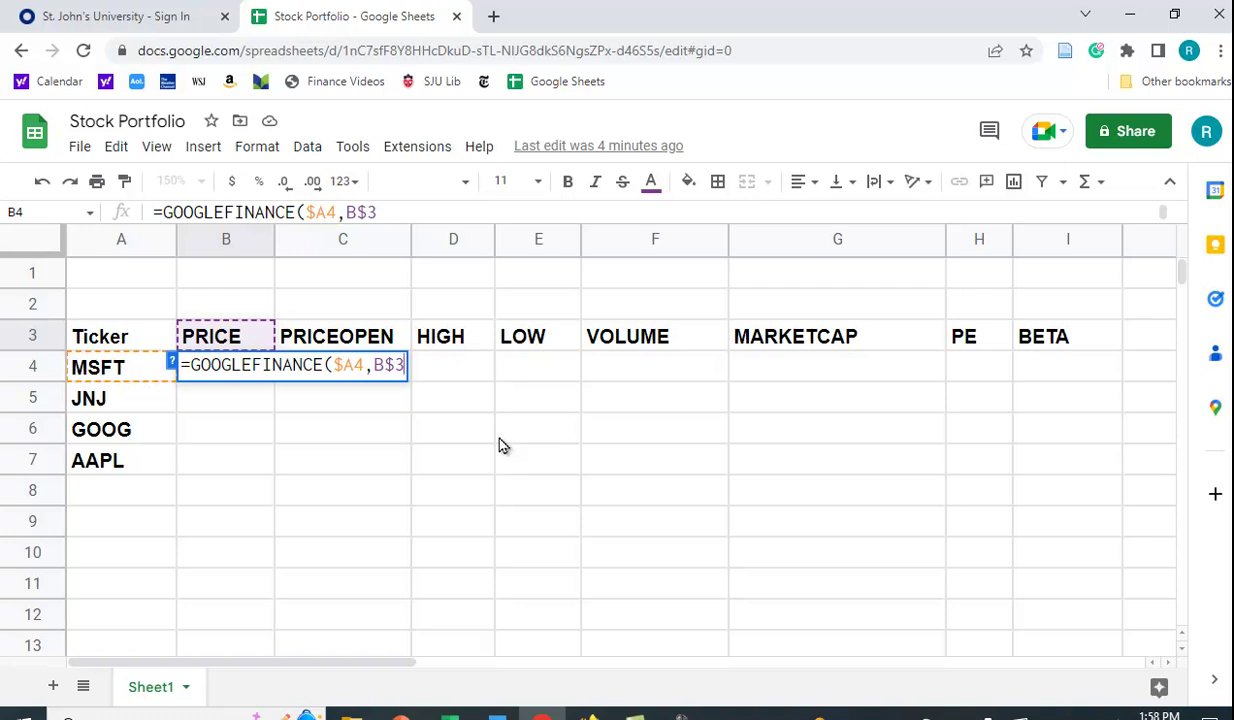
type(")")
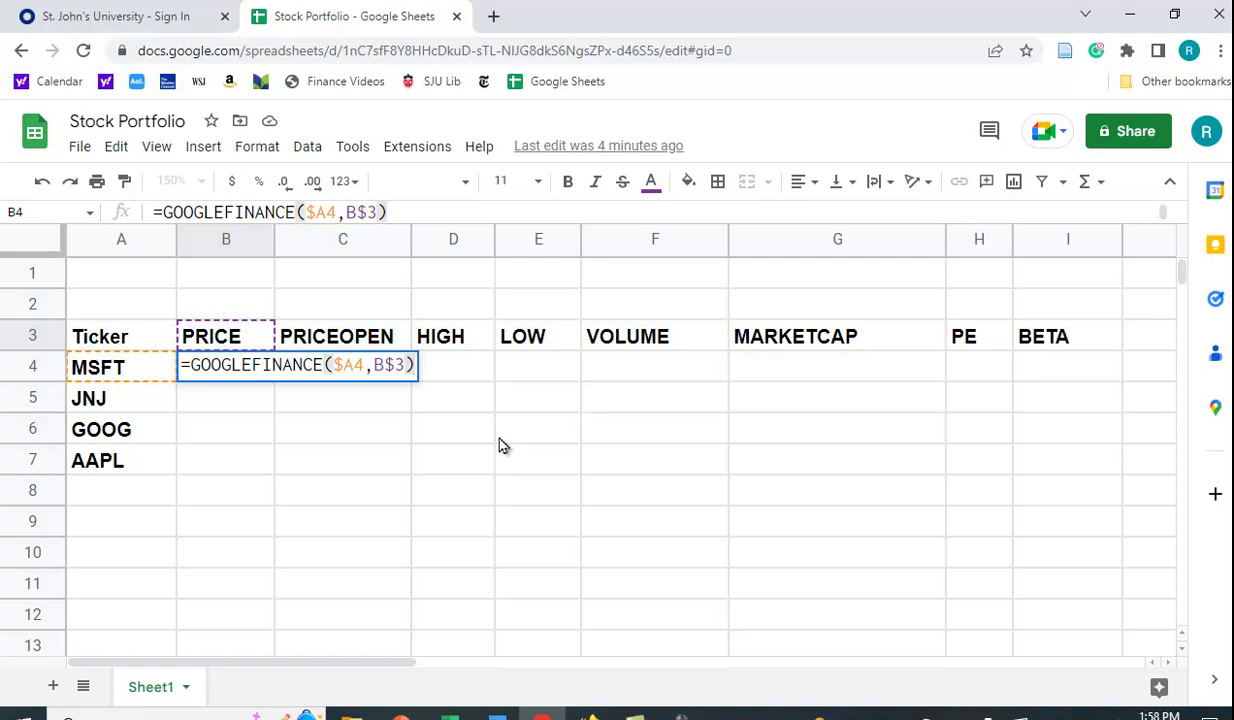
key("Return")
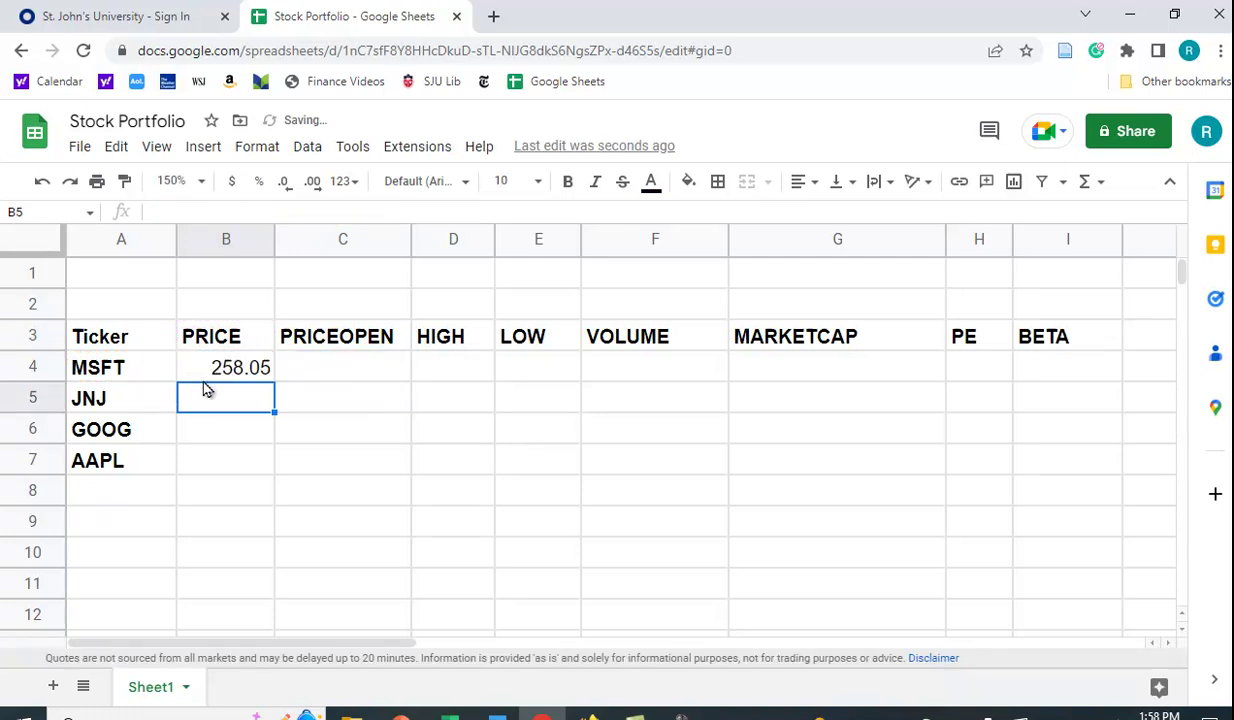
Copy the B4 formula down to B7 for the other tickers and across row 4 to the BETA column, I4.
left_click(222, 372)
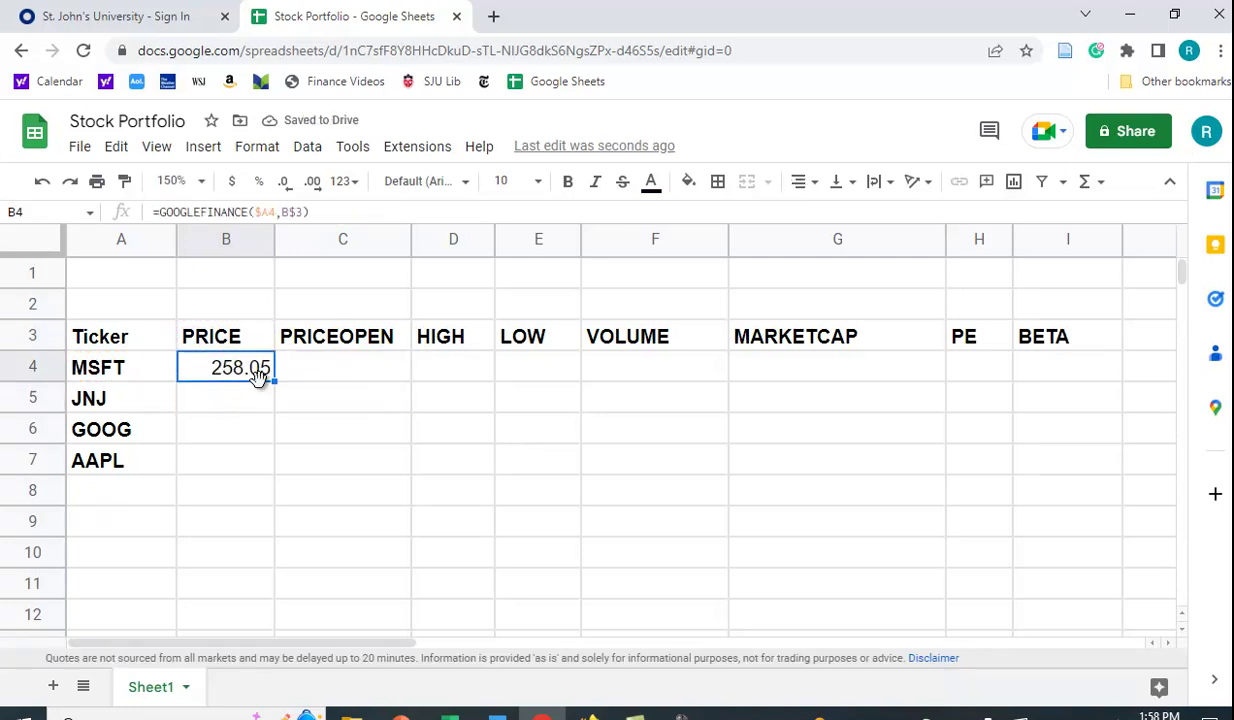
left_click_drag(273, 380, 276, 462)
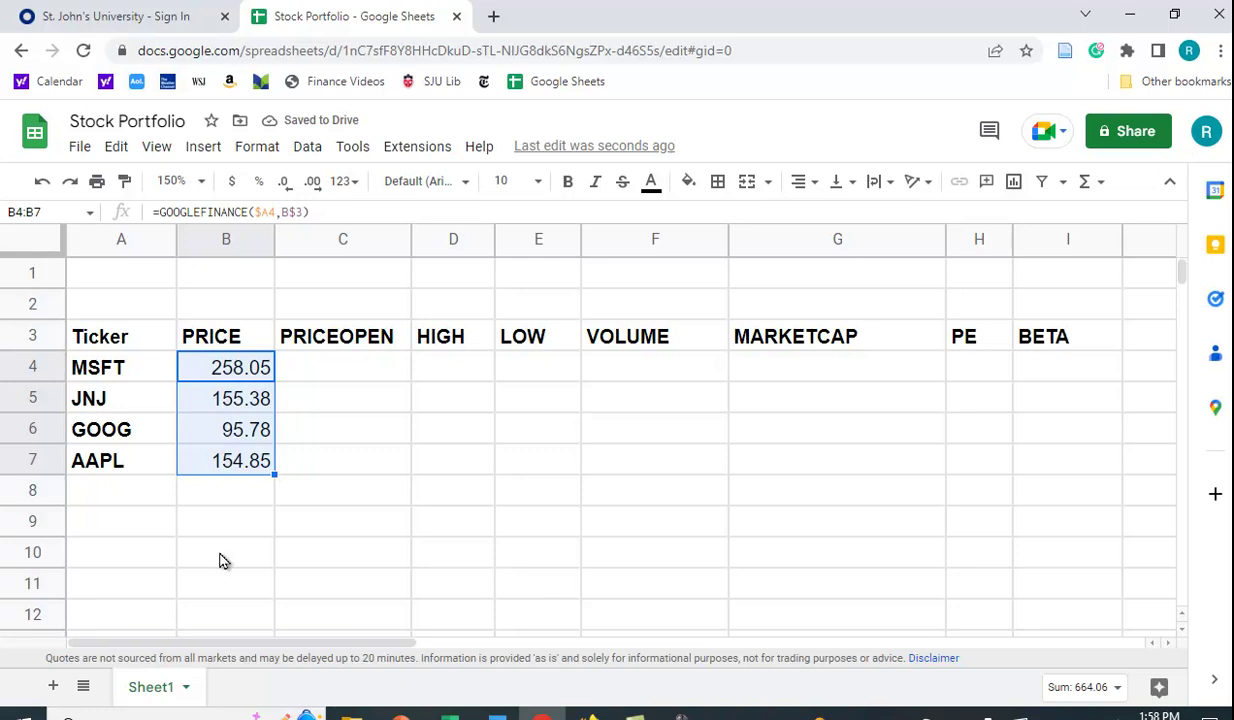
left_click(358, 524)
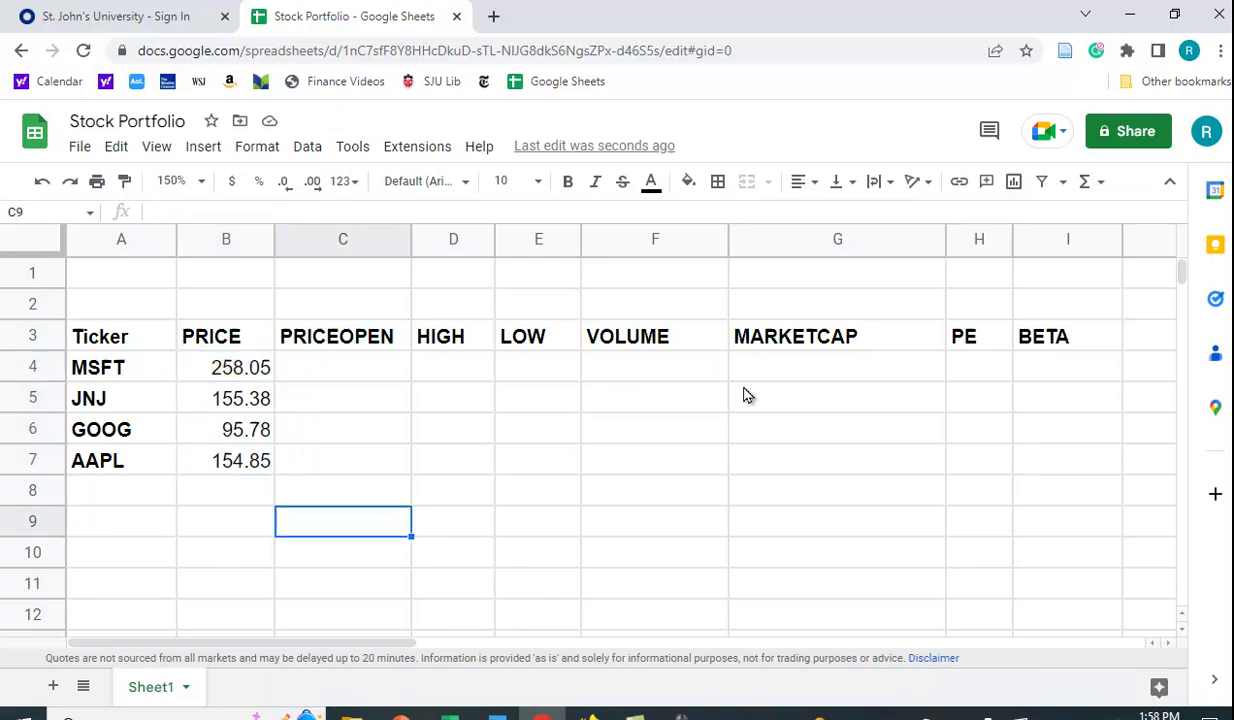
left_click(240, 364)
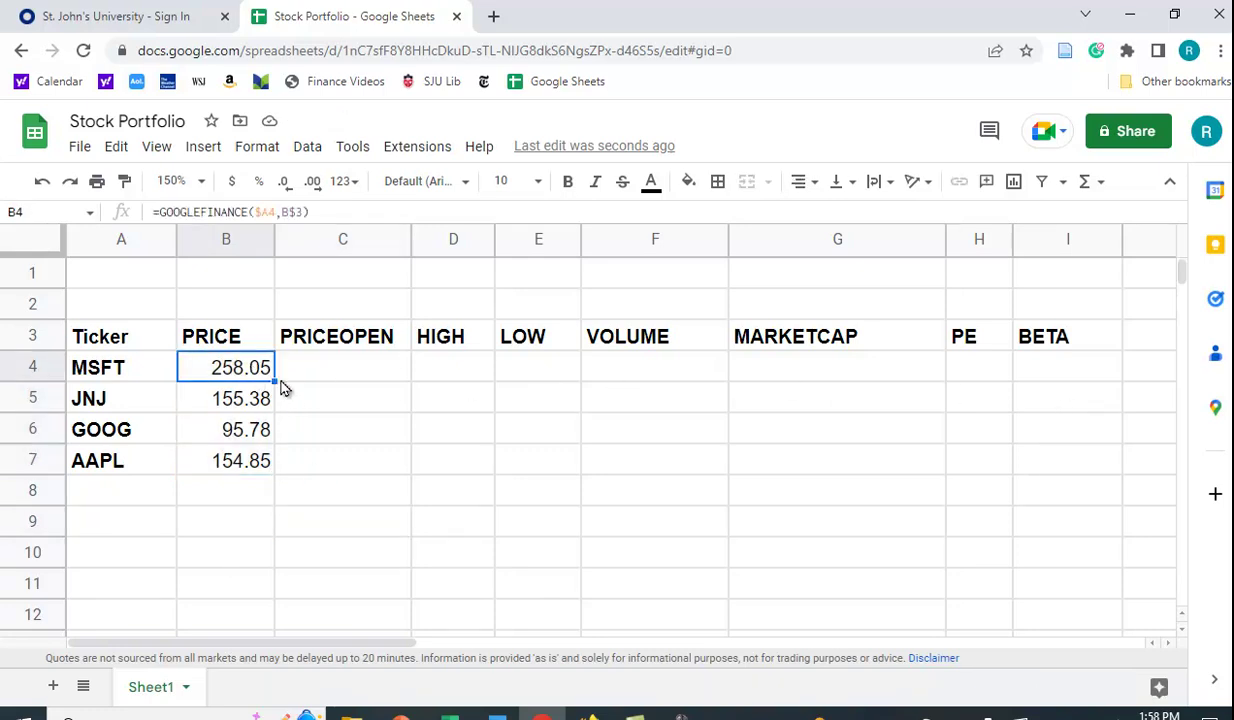
left_click_drag(275, 380, 1049, 398)
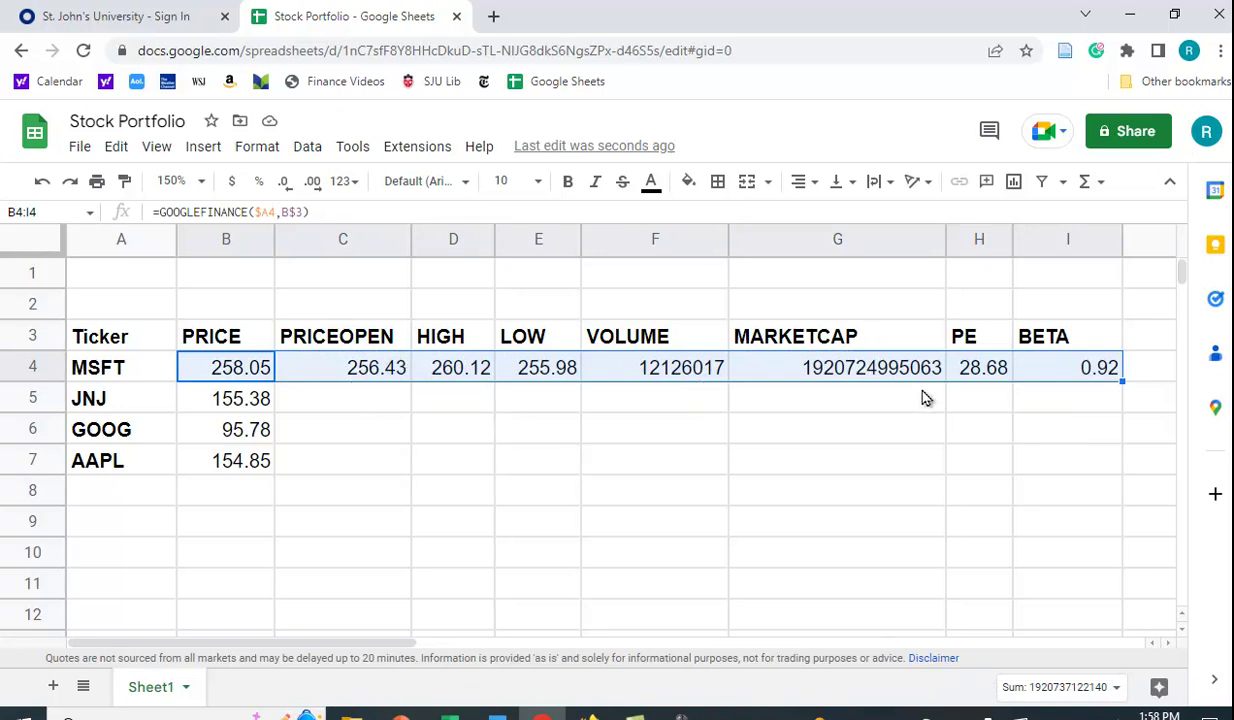
Format the MSFT volume in F4 as a Number with no decimal places.
left_click(662, 373)
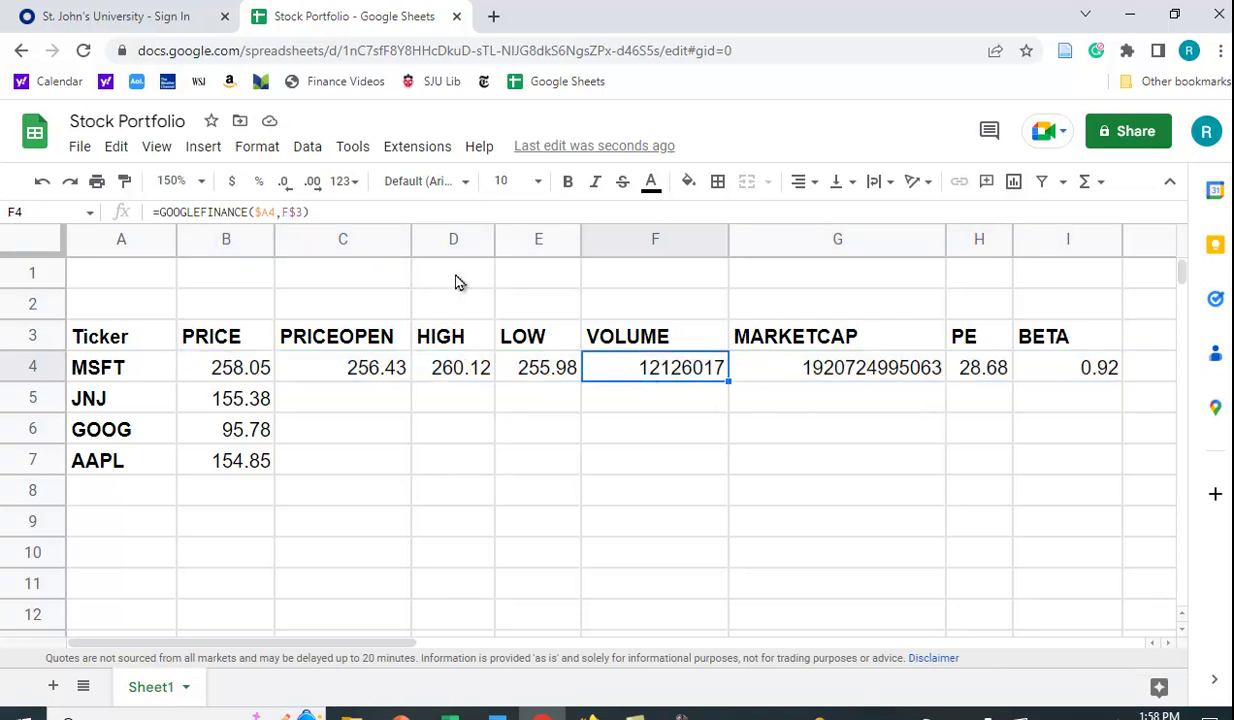
left_click(349, 190)
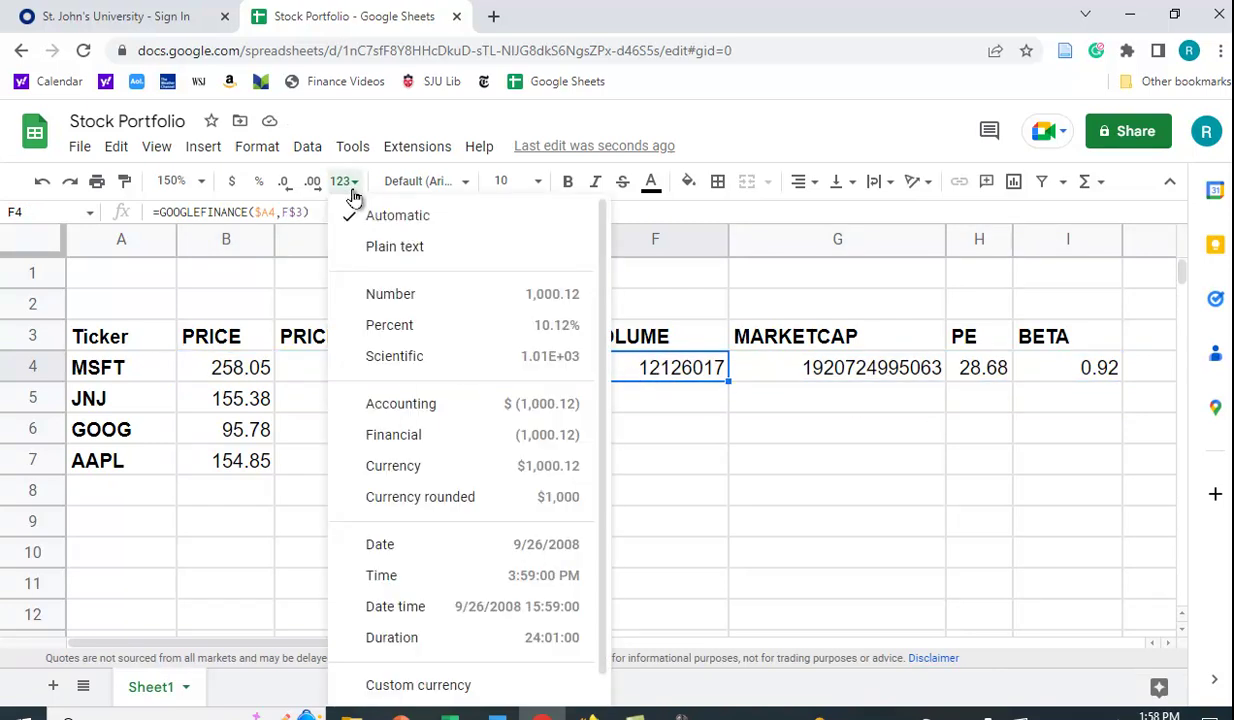
left_click(417, 296)
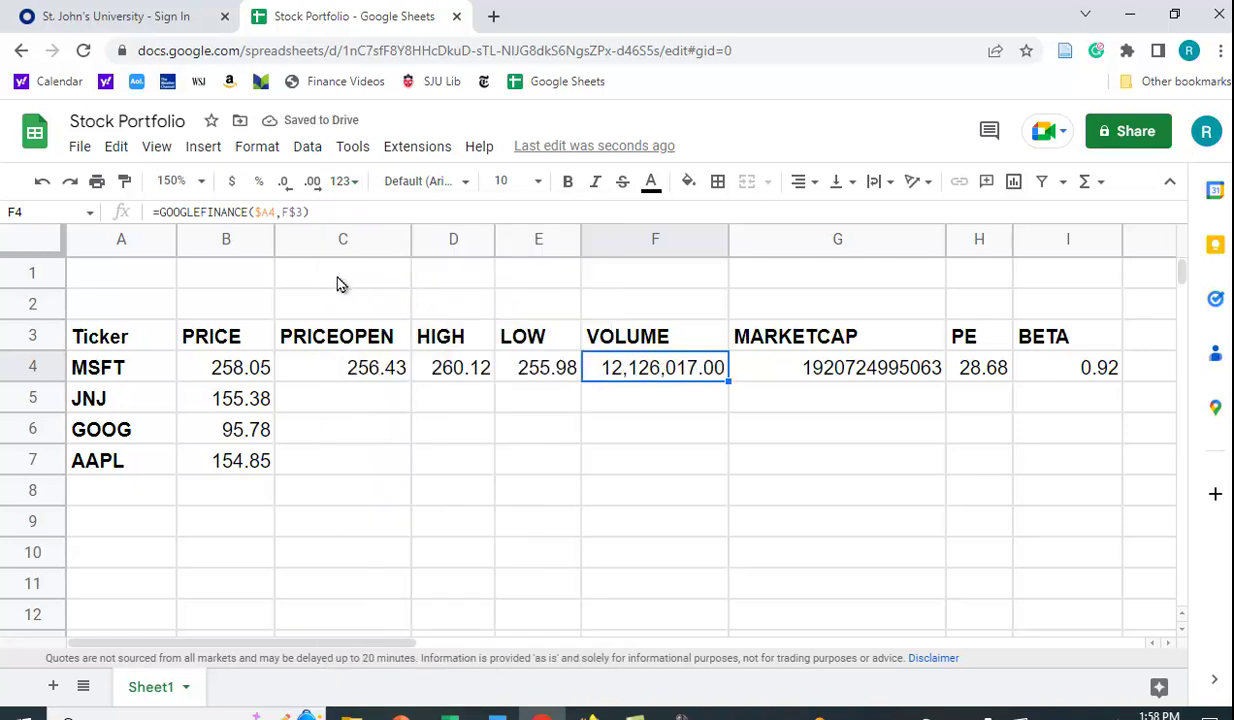
left_click(284, 190)
left_click(284, 190)
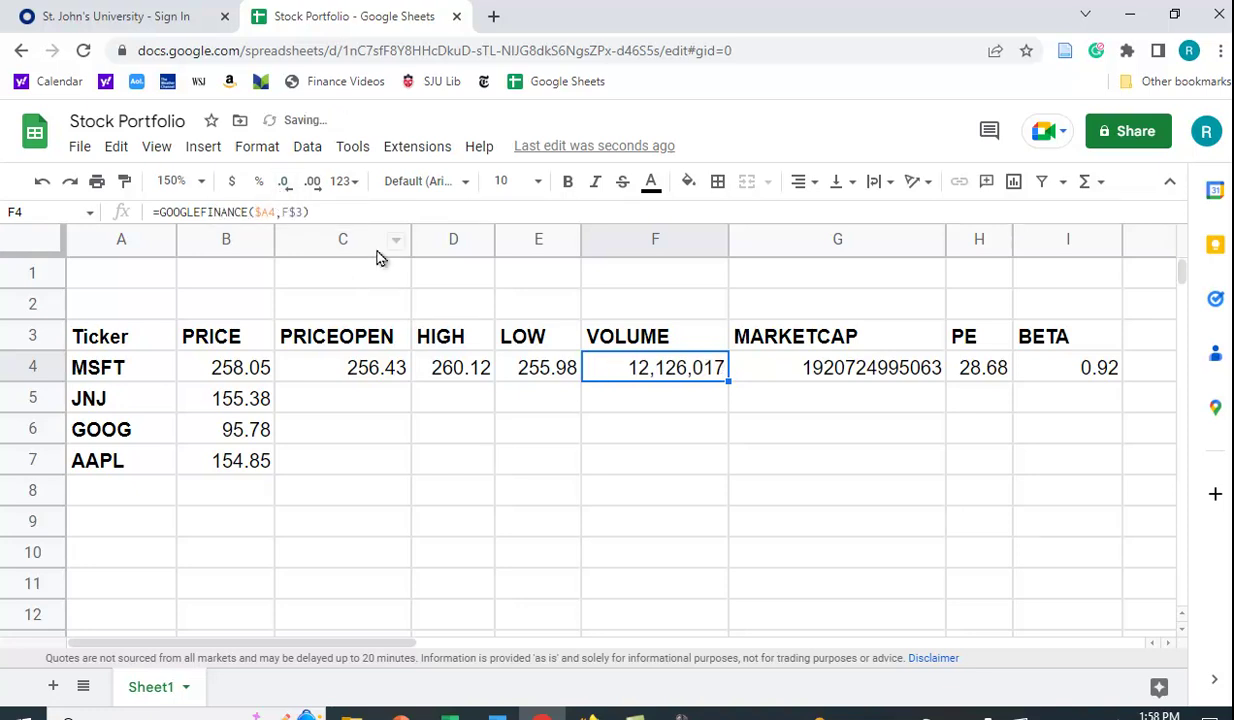
Format the MSFT market cap in G4 as a Number with no decimal places.
left_click(838, 378)
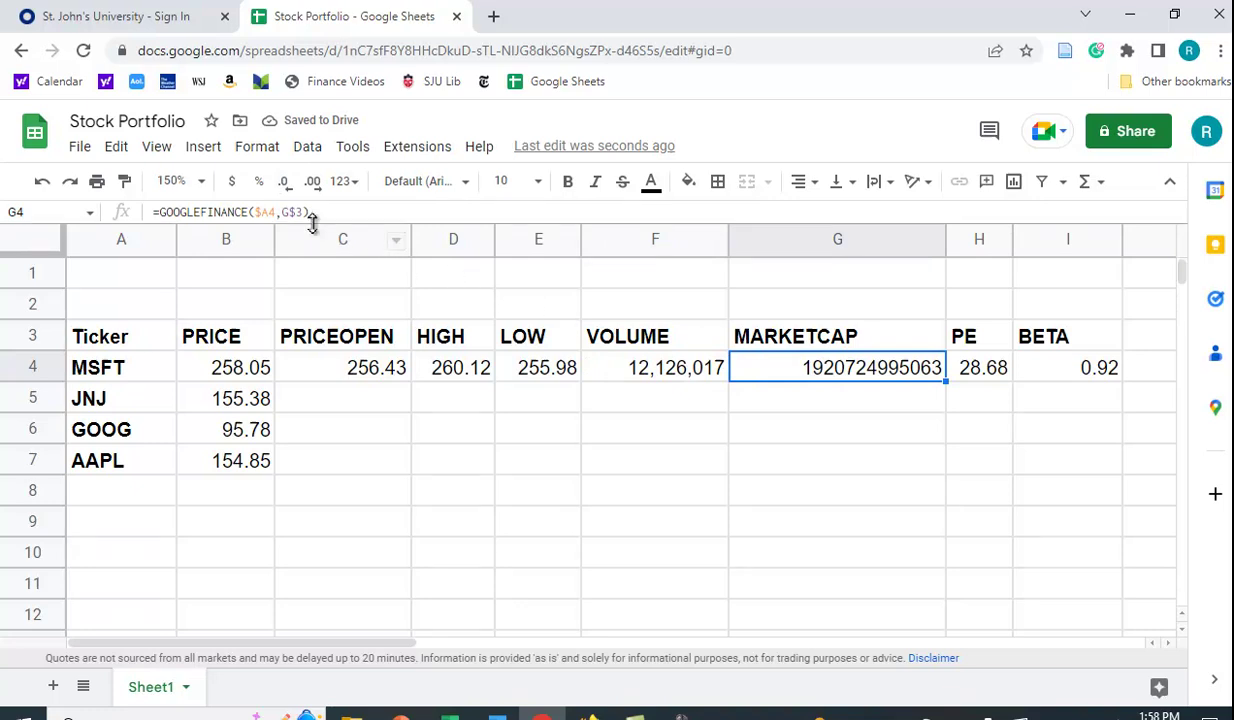
left_click(348, 184)
left_click(408, 298)
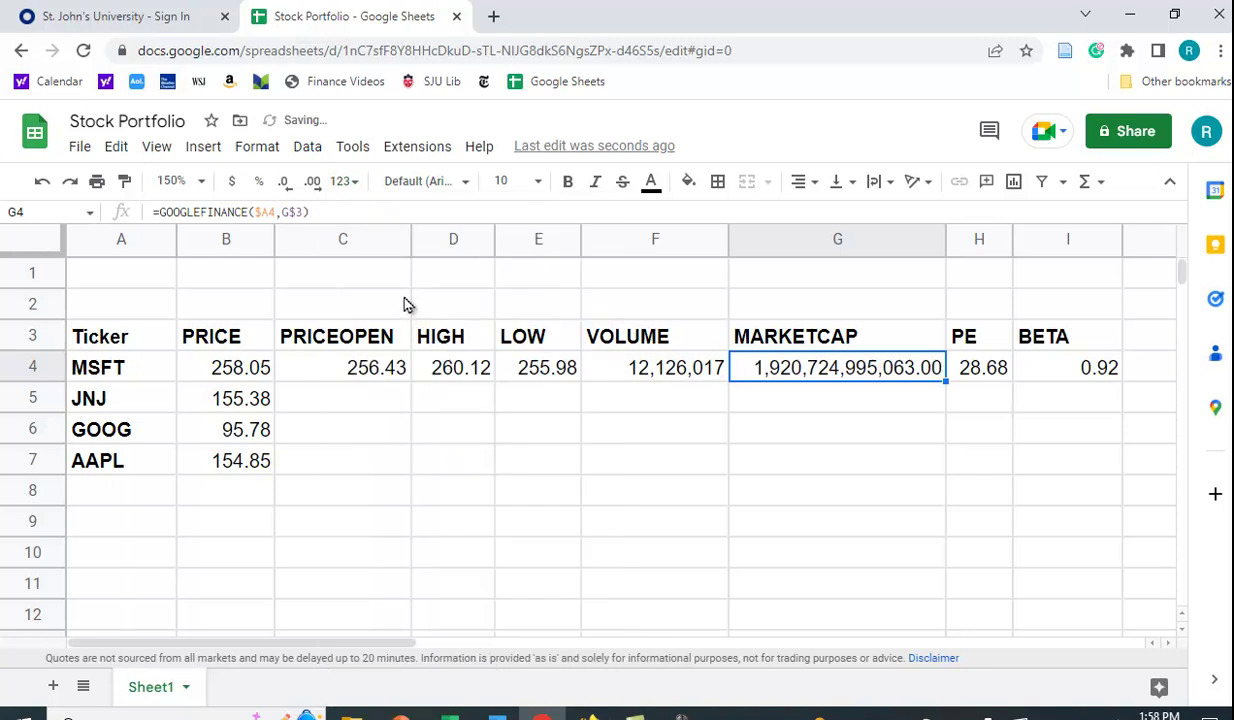
left_click(284, 187)
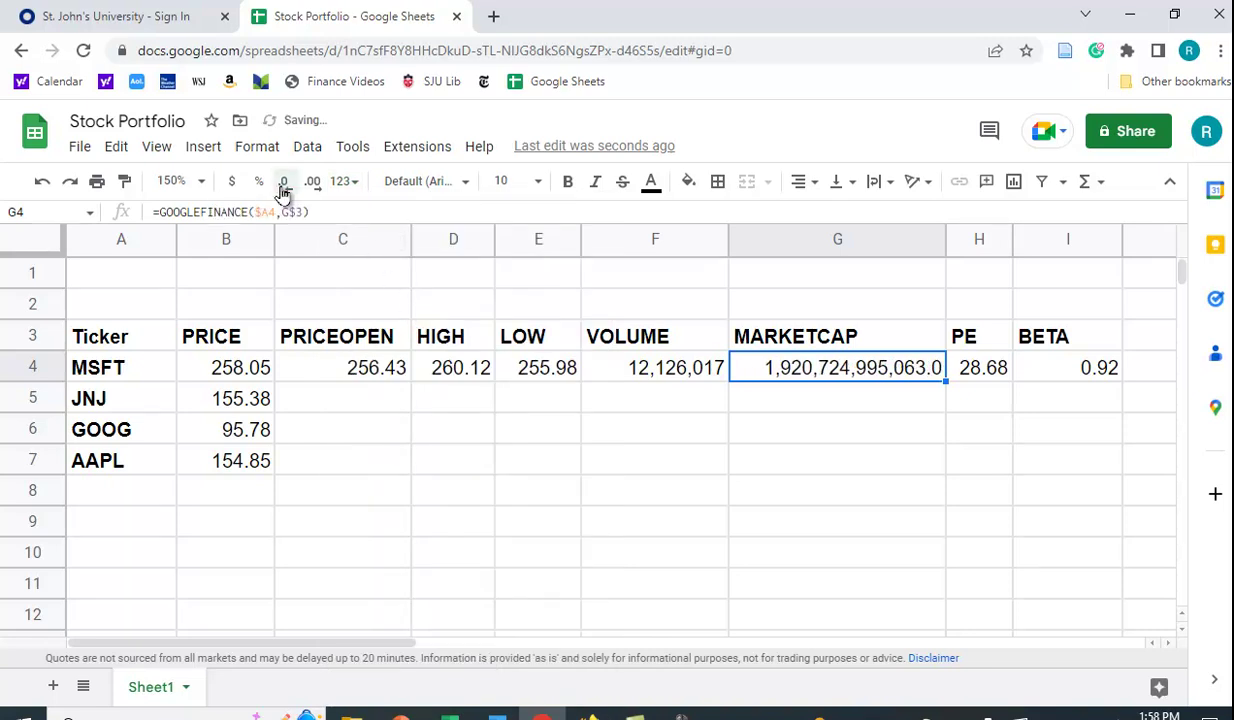
left_click(284, 187)
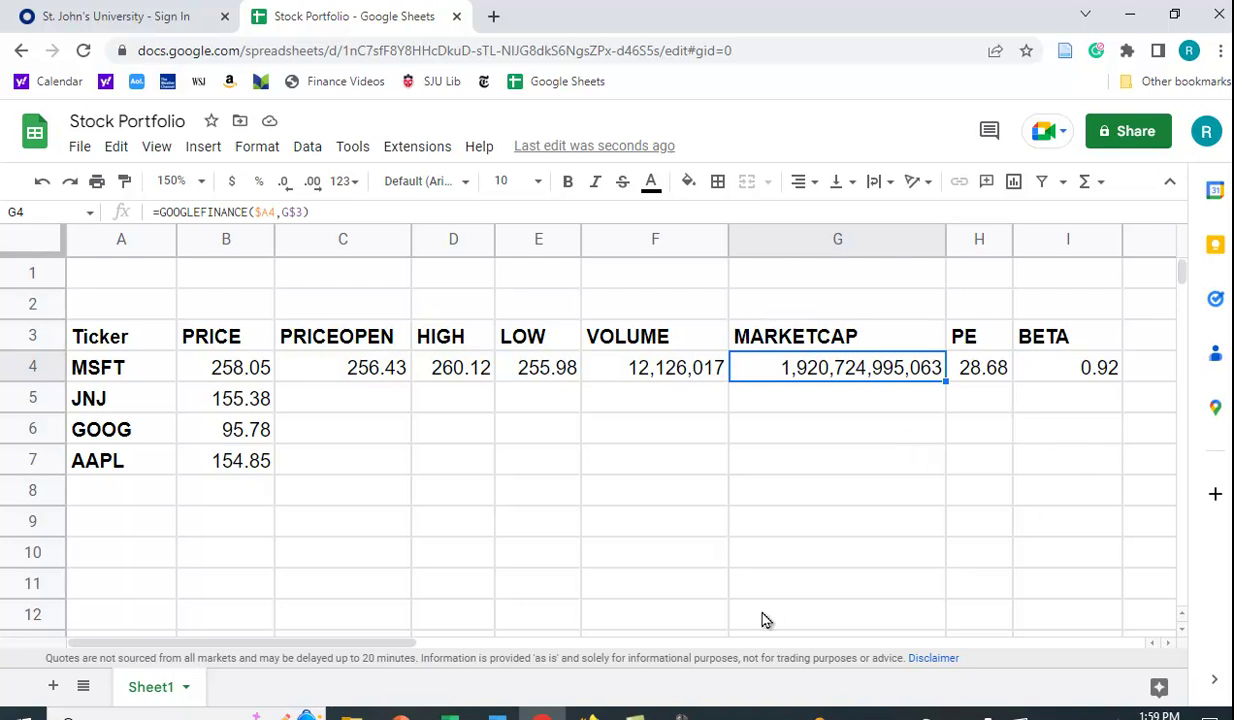
Copy the MSFT formulas in C4:I4 down through row 7 for JNJ, GOOG and AAPL.
left_click(360, 376)
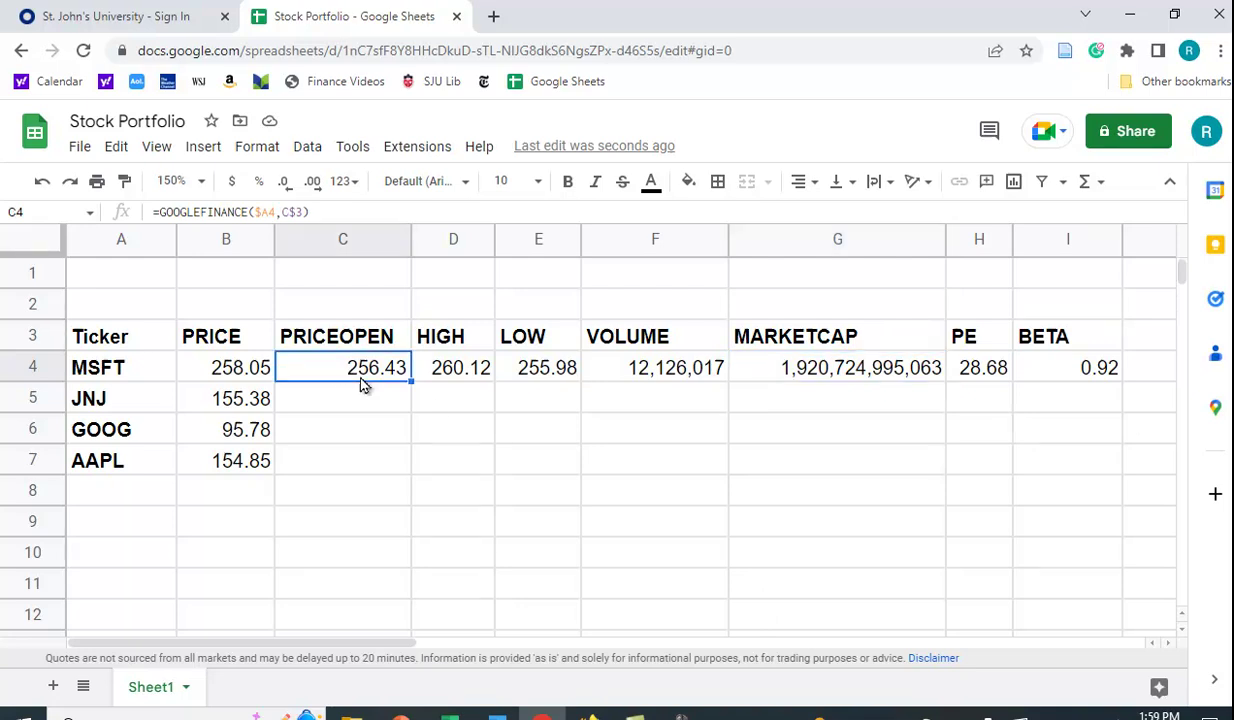
left_click_drag(362, 376, 1120, 466)
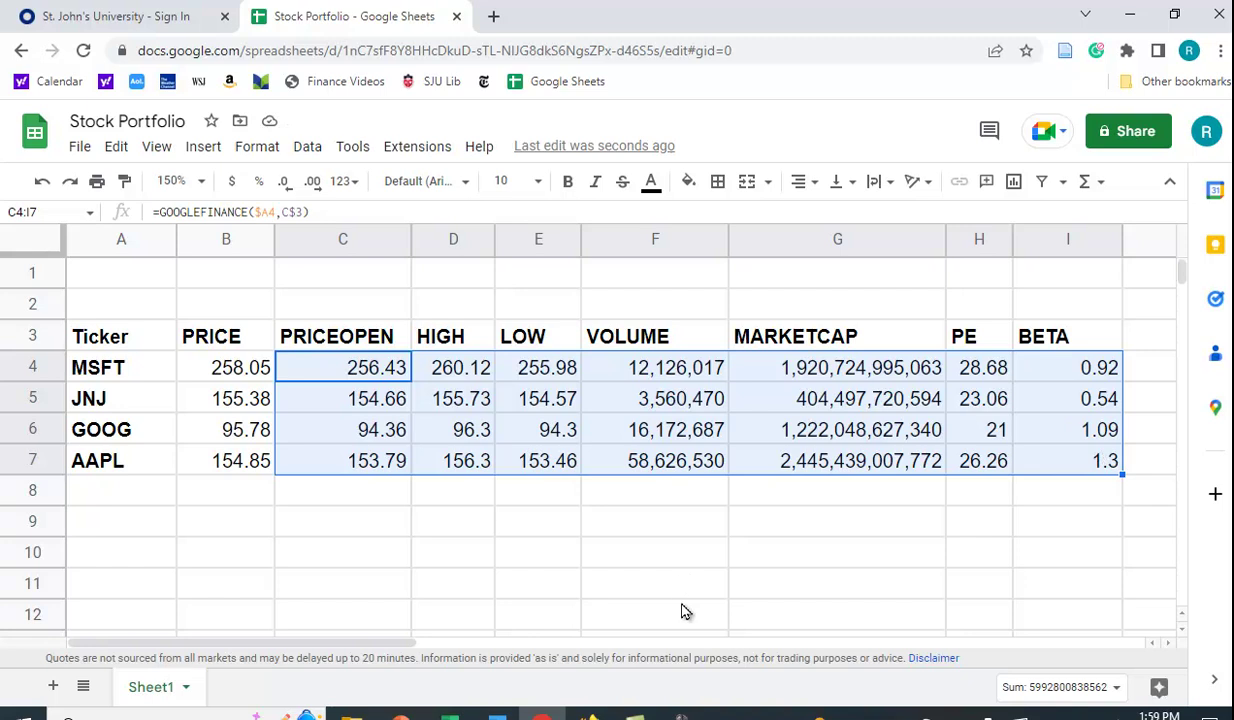
left_click(518, 545)
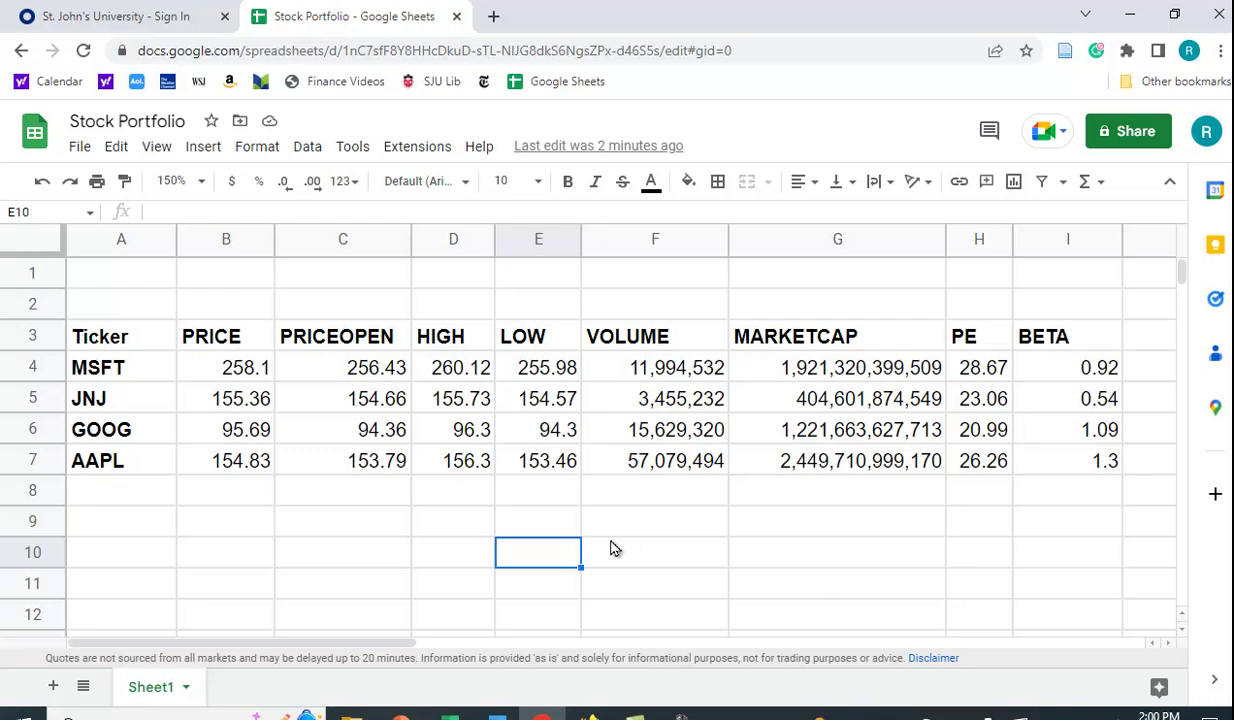
Open the Publish to the web settings and set the entire document's link format to Comma-separated values (.csv).
left_click(80, 150)
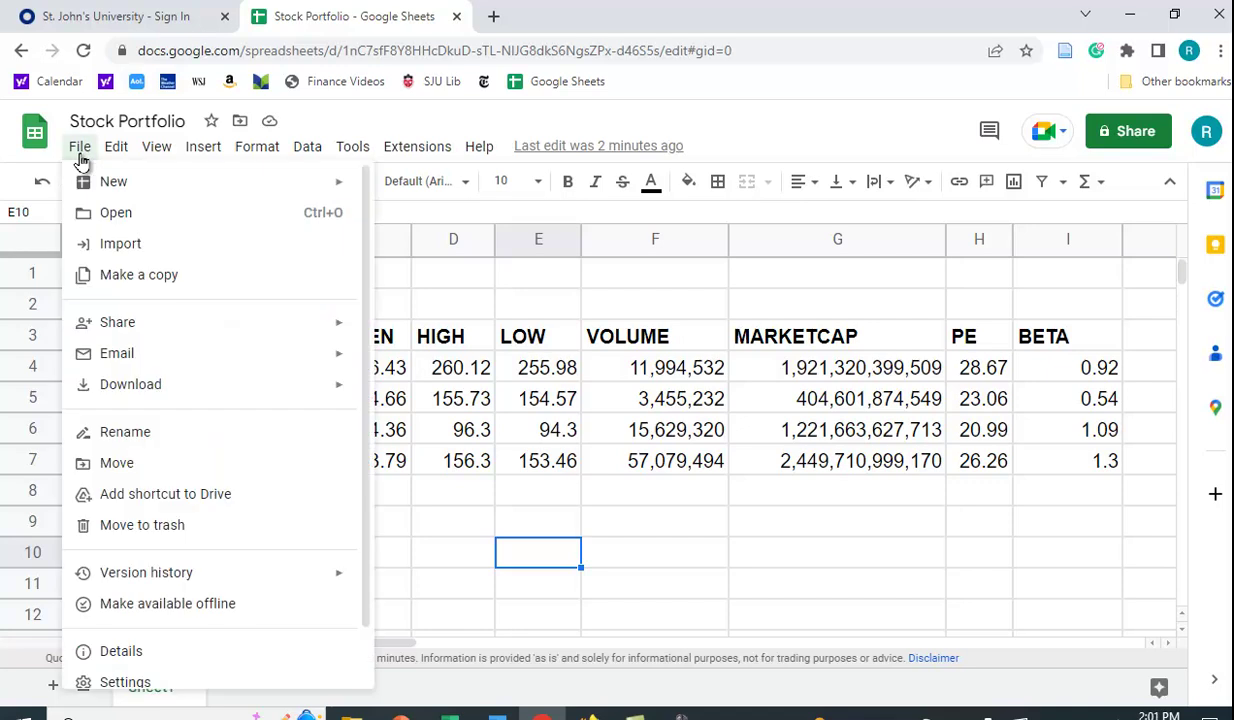
mouse_move(85, 322)
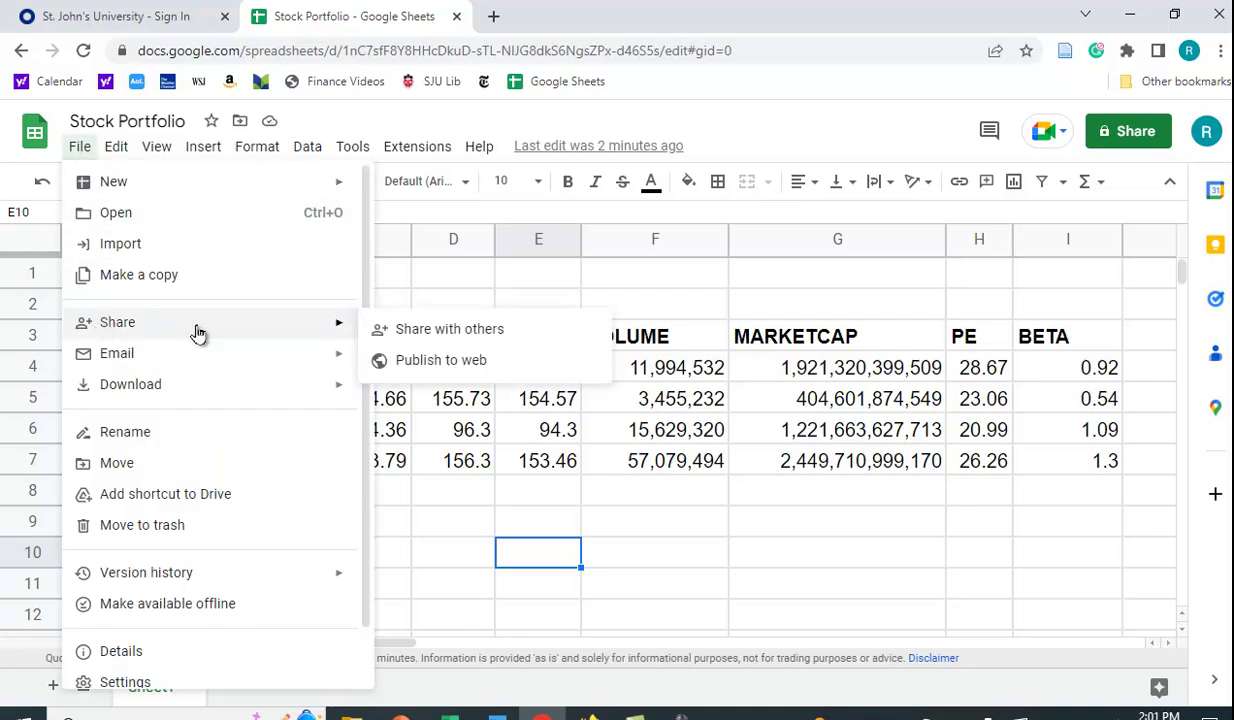
left_click(455, 372)
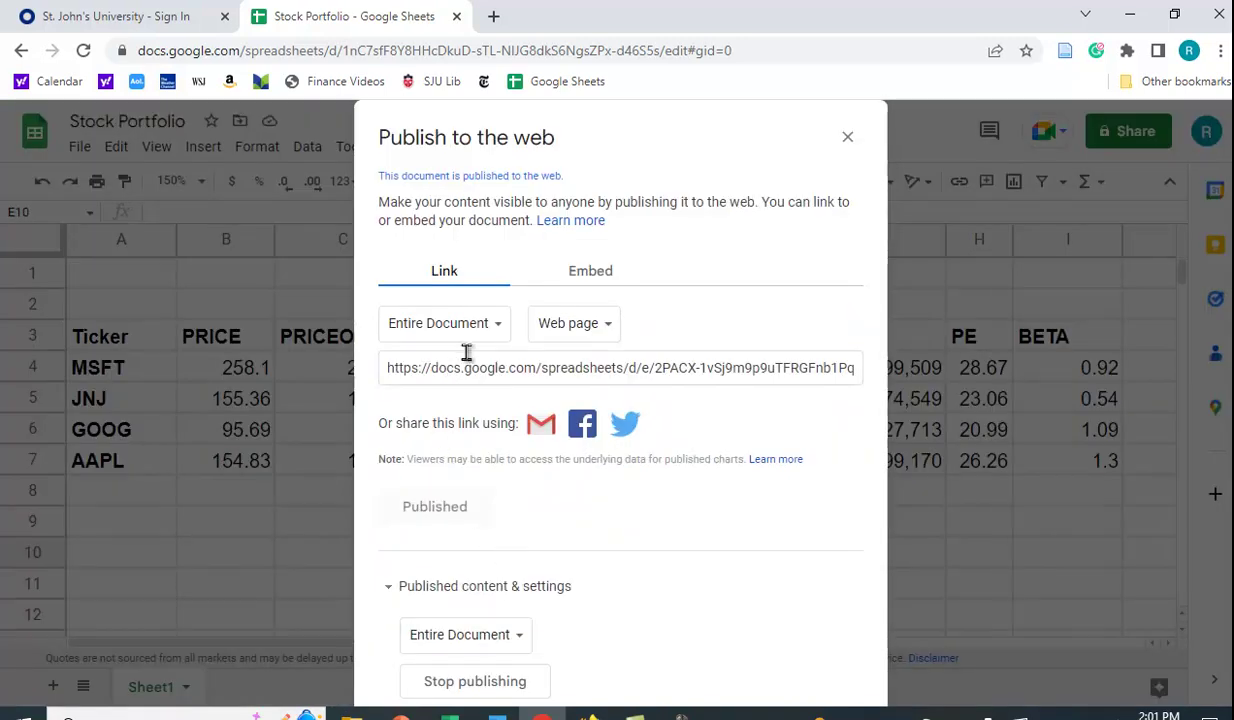
left_click(614, 335)
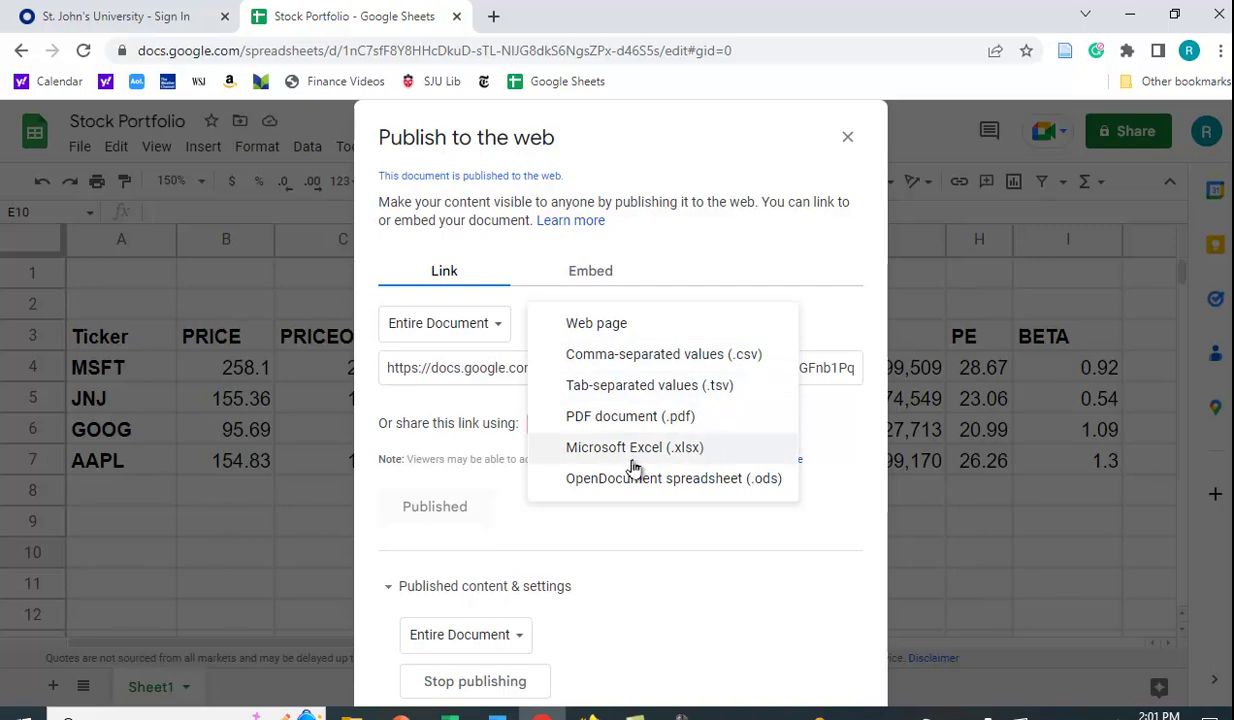
left_click(688, 362)
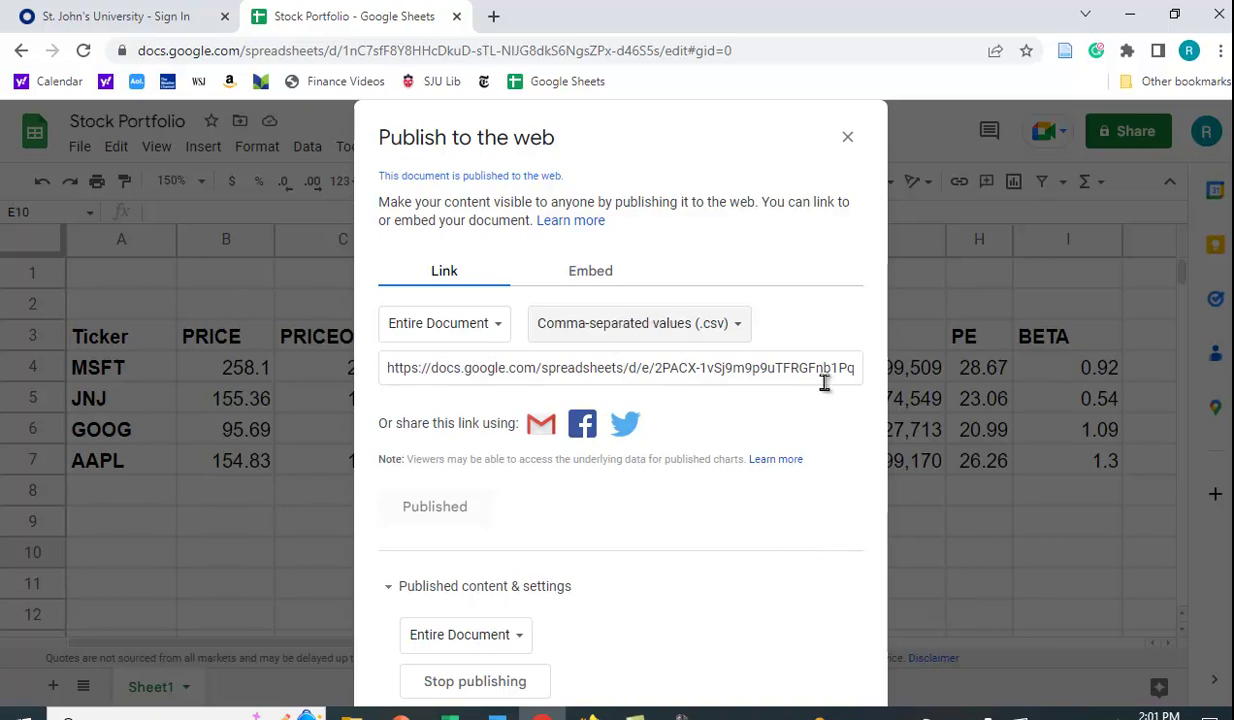
Copy the published CSV link of the stock portfolio.
left_click(533, 372)
right_click(533, 372)
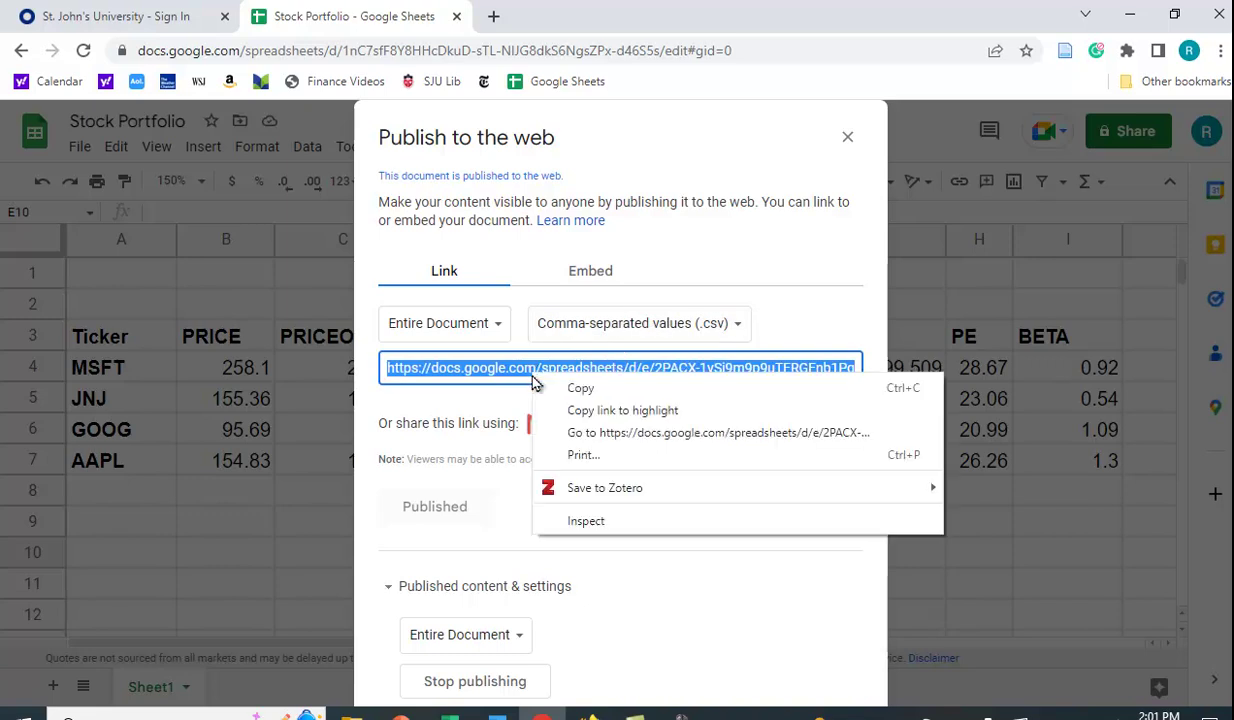
left_click(581, 389)
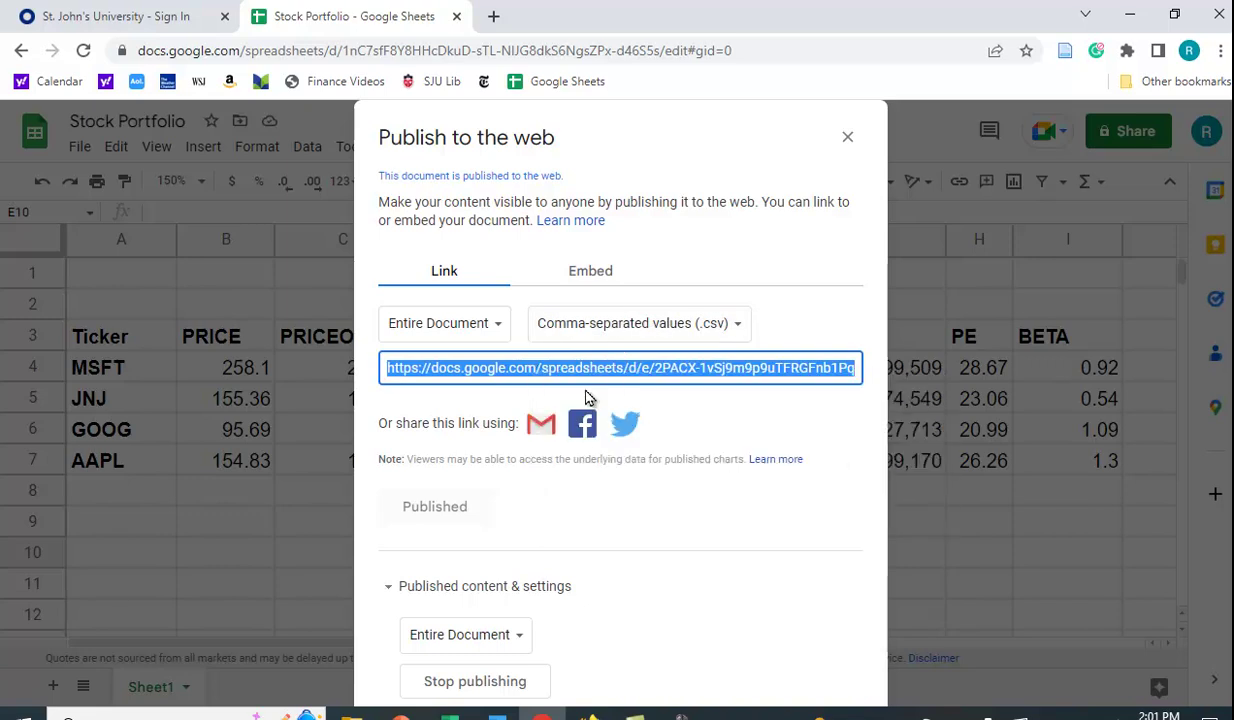
Switch to the blank Excel workbook and start a data import from the web.
key("alt+Tab")
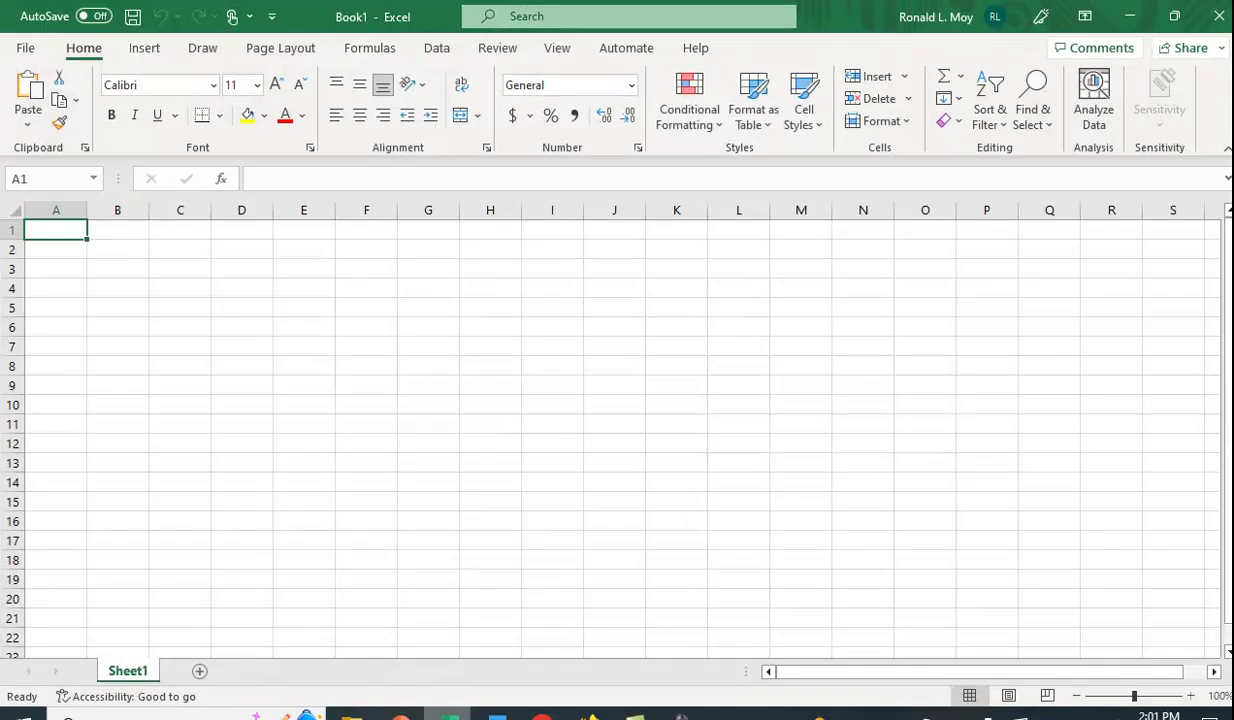
left_click(1192, 697)
left_click(1193, 697)
left_click(1193, 697)
left_click(1193, 697)
left_click(1193, 697)
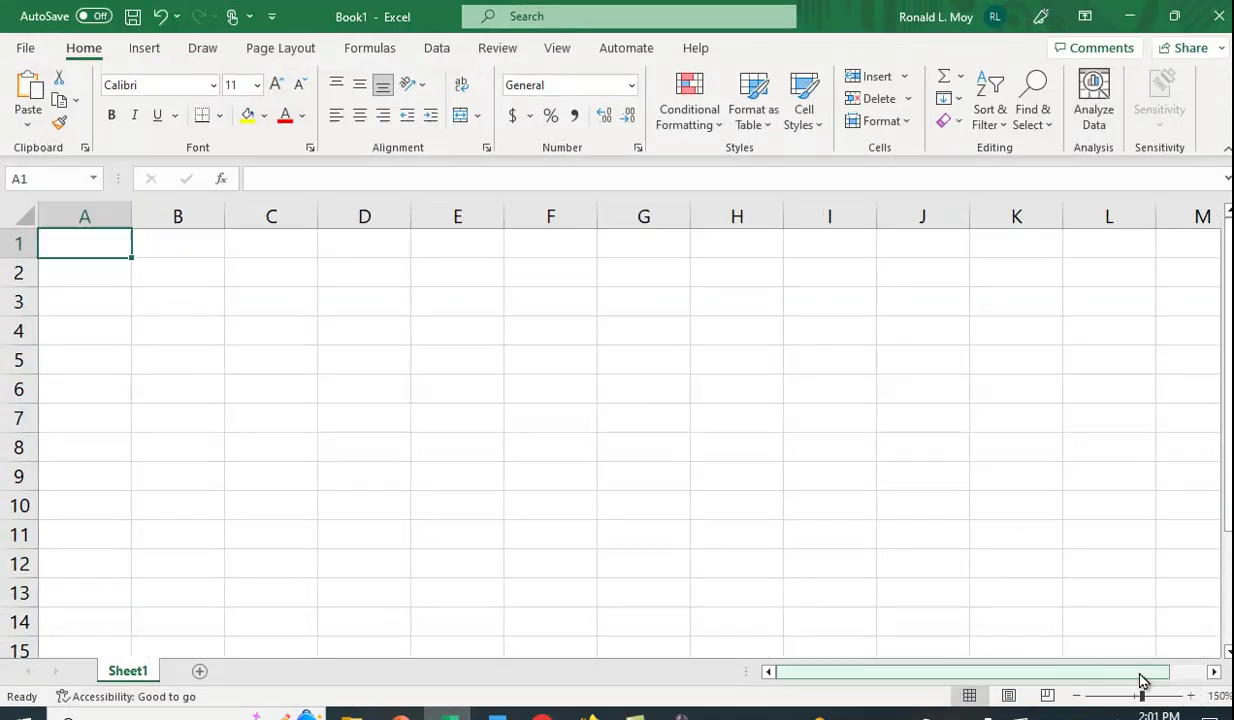
left_click(434, 52)
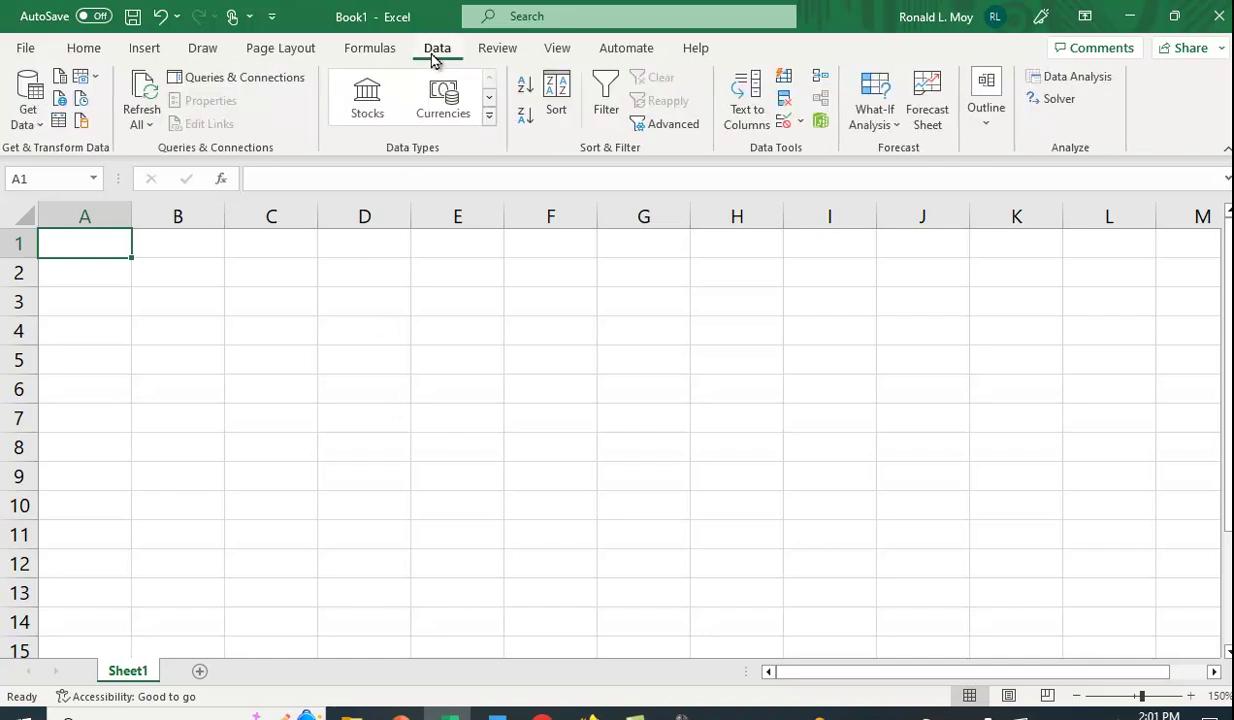
left_click(61, 100)
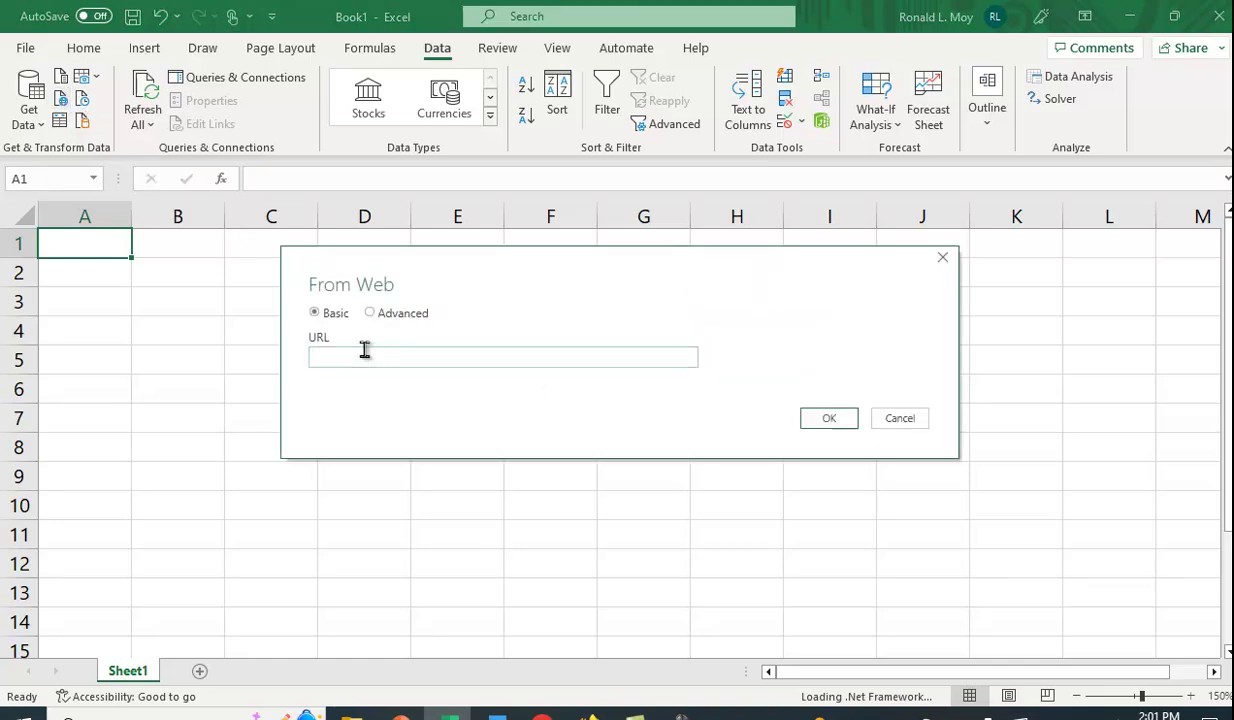
Paste the copied CSV link as the source URL and load the comma-delimited data into the workbook.
left_click(361, 359)
right_click(361, 359)
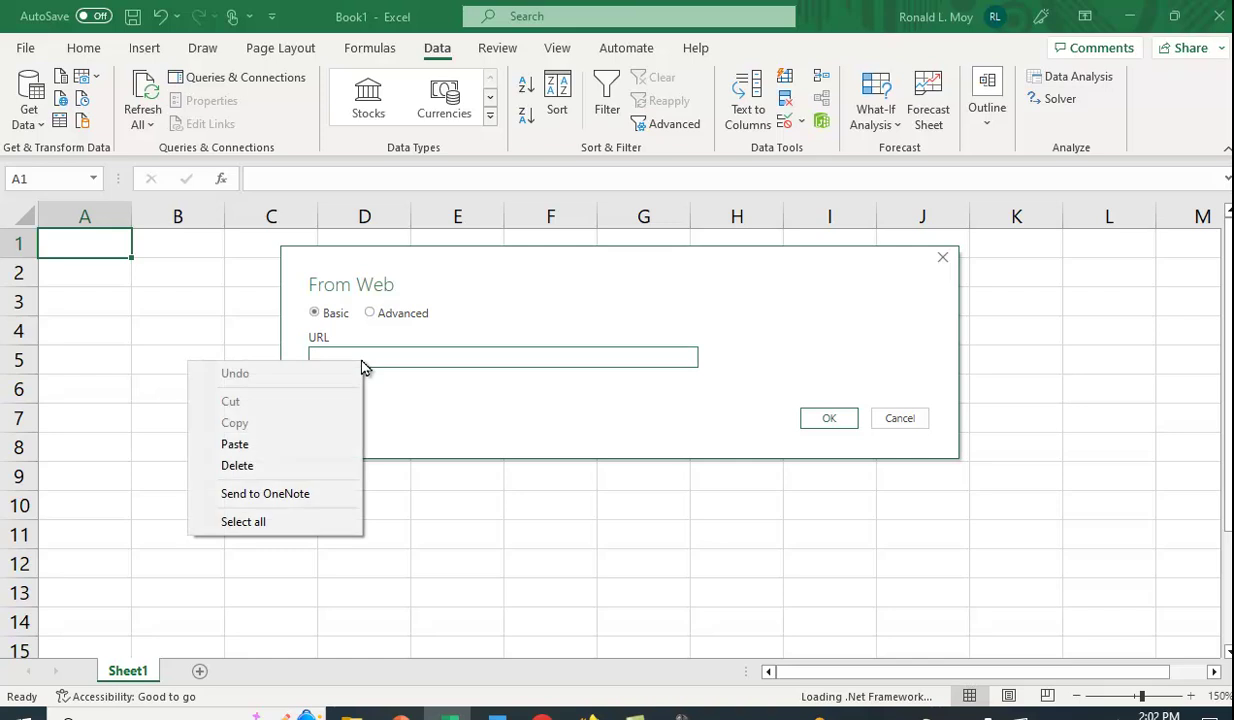
left_click(249, 452)
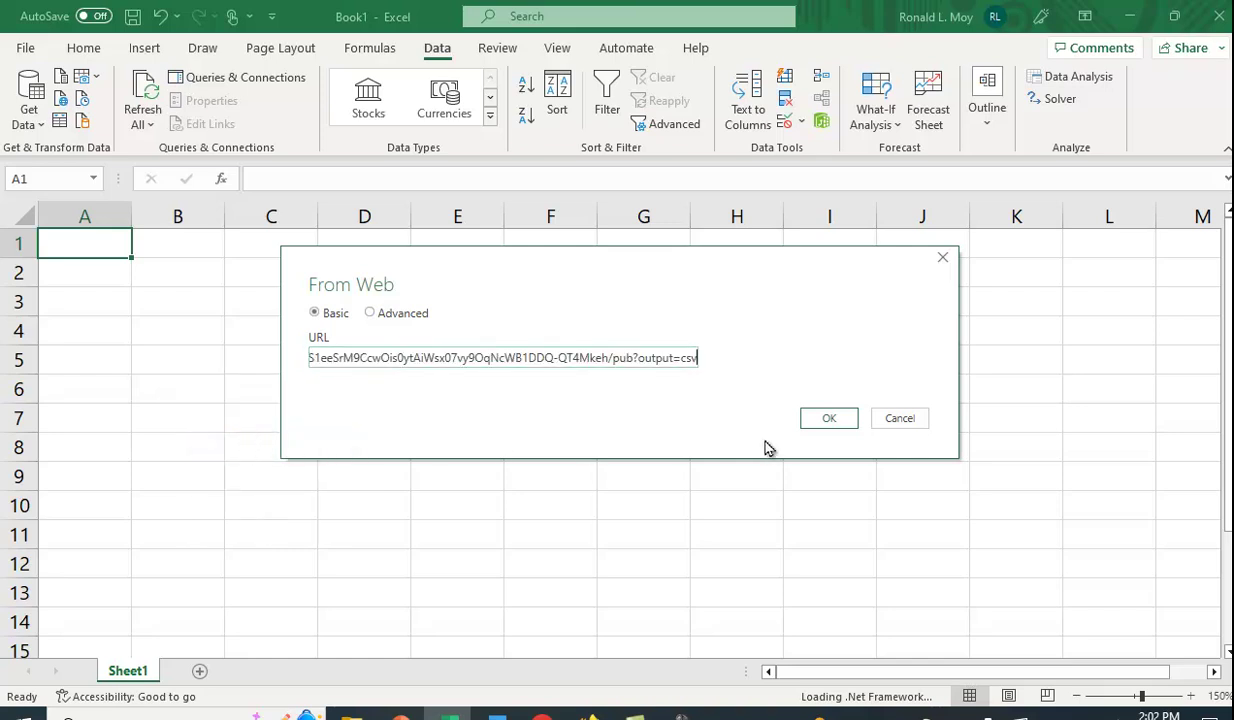
left_click(830, 424)
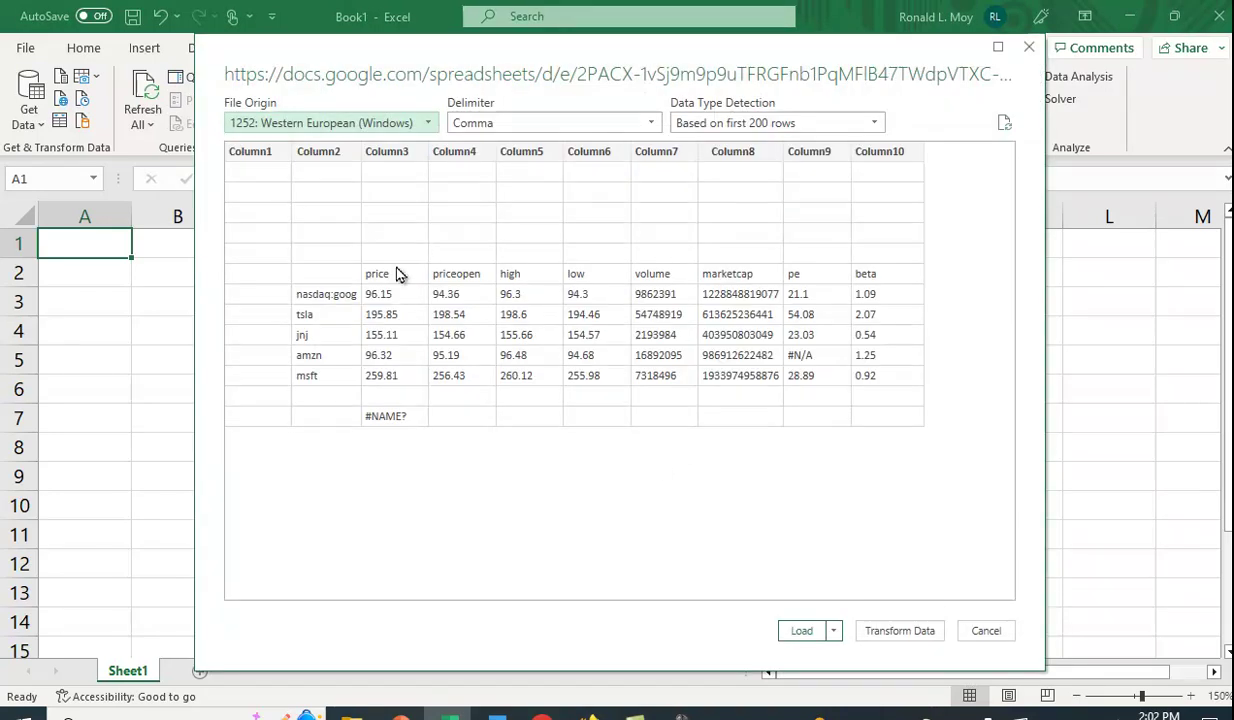
left_click(803, 631)
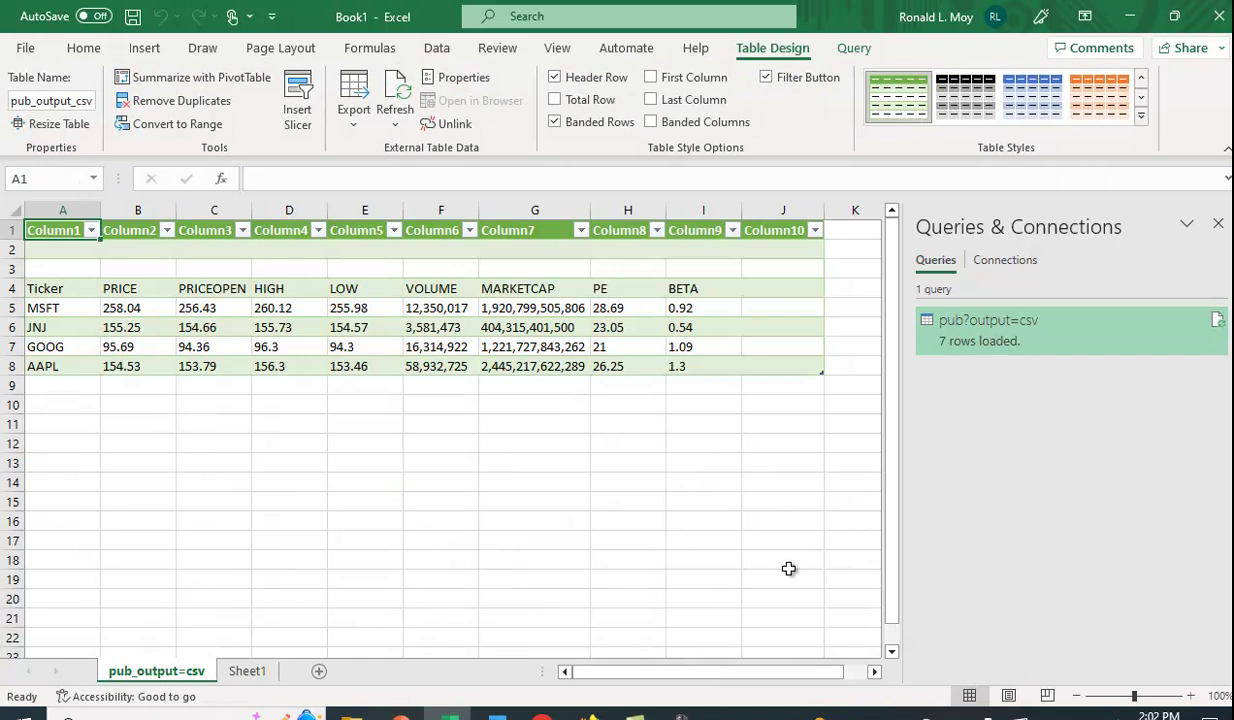
Close the Queries & Connections pane and fit column G's width to the market cap figures.
left_click(1218, 223)
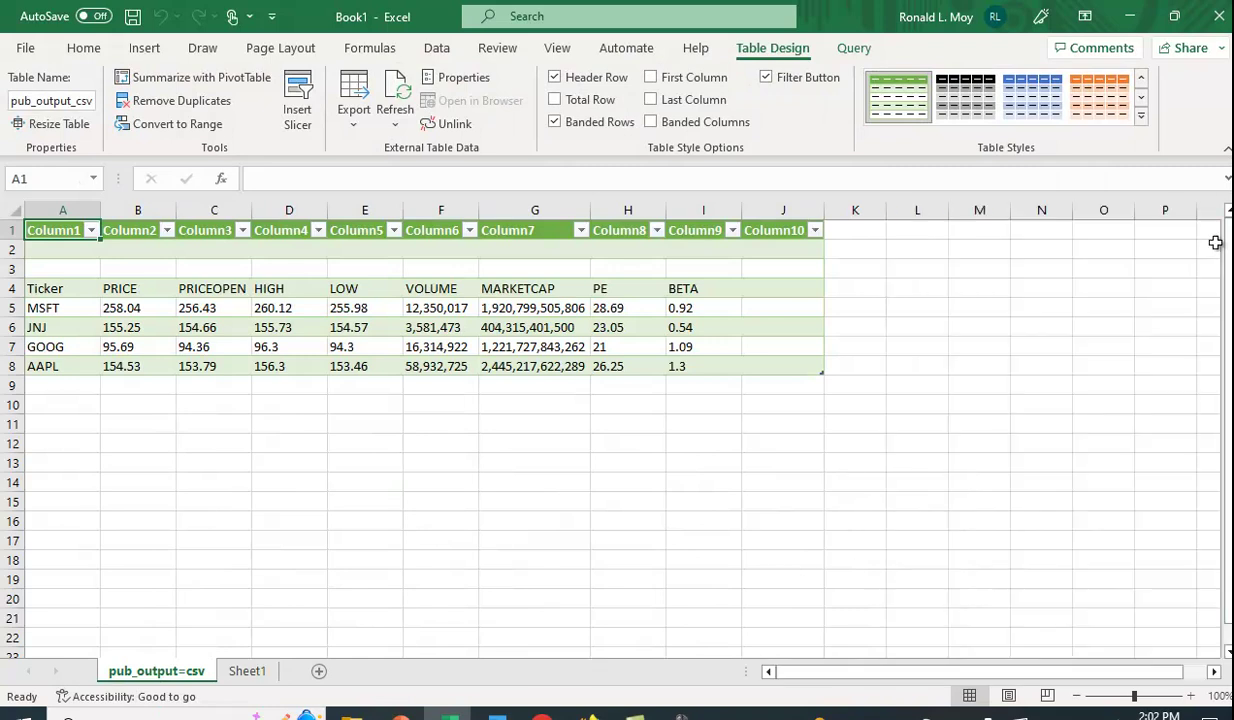
left_click(1191, 696)
left_click(1191, 696)
left_click(1192, 697)
left_click(1192, 697)
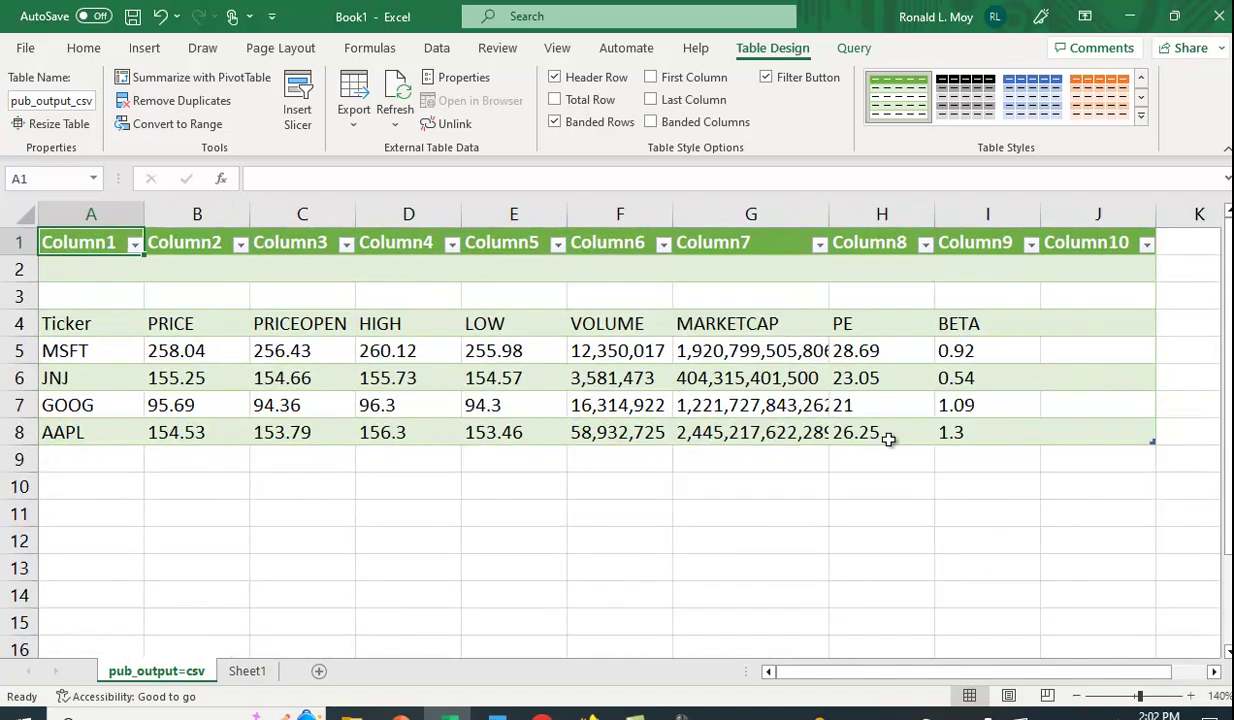
double_click(828, 216)
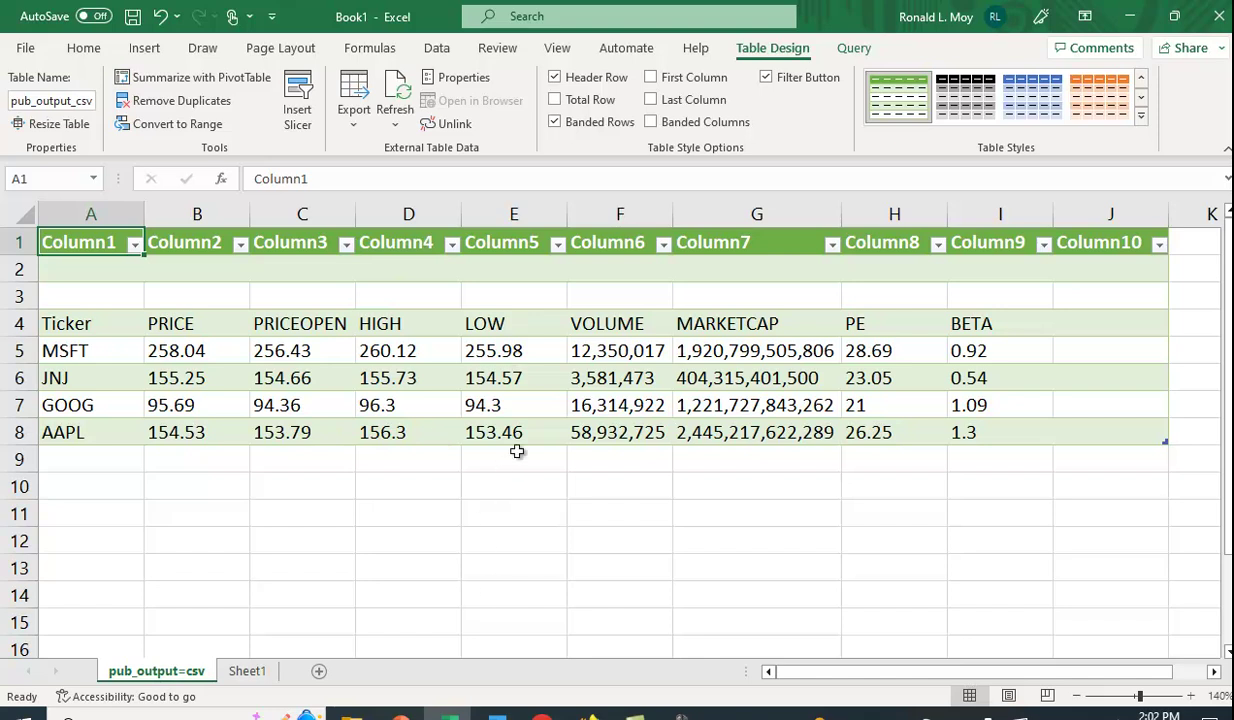
Refresh all data connections to update the imported stock table.
left_click(438, 48)
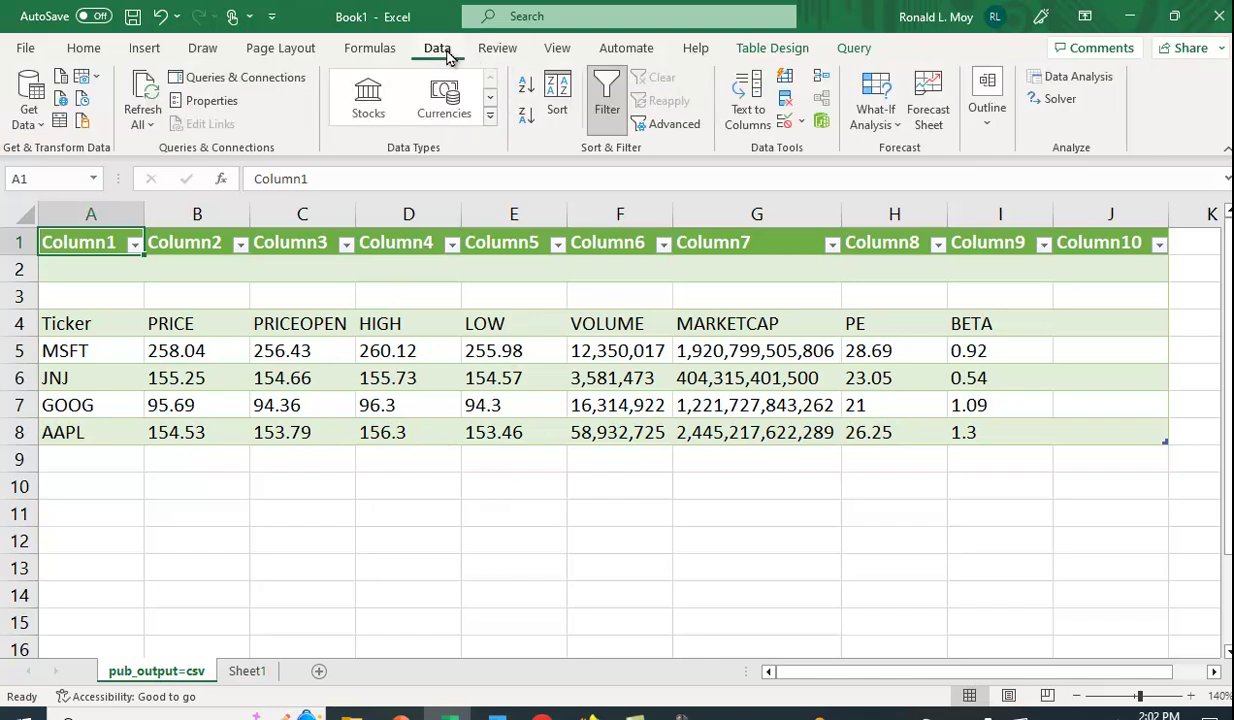
left_click(143, 95)
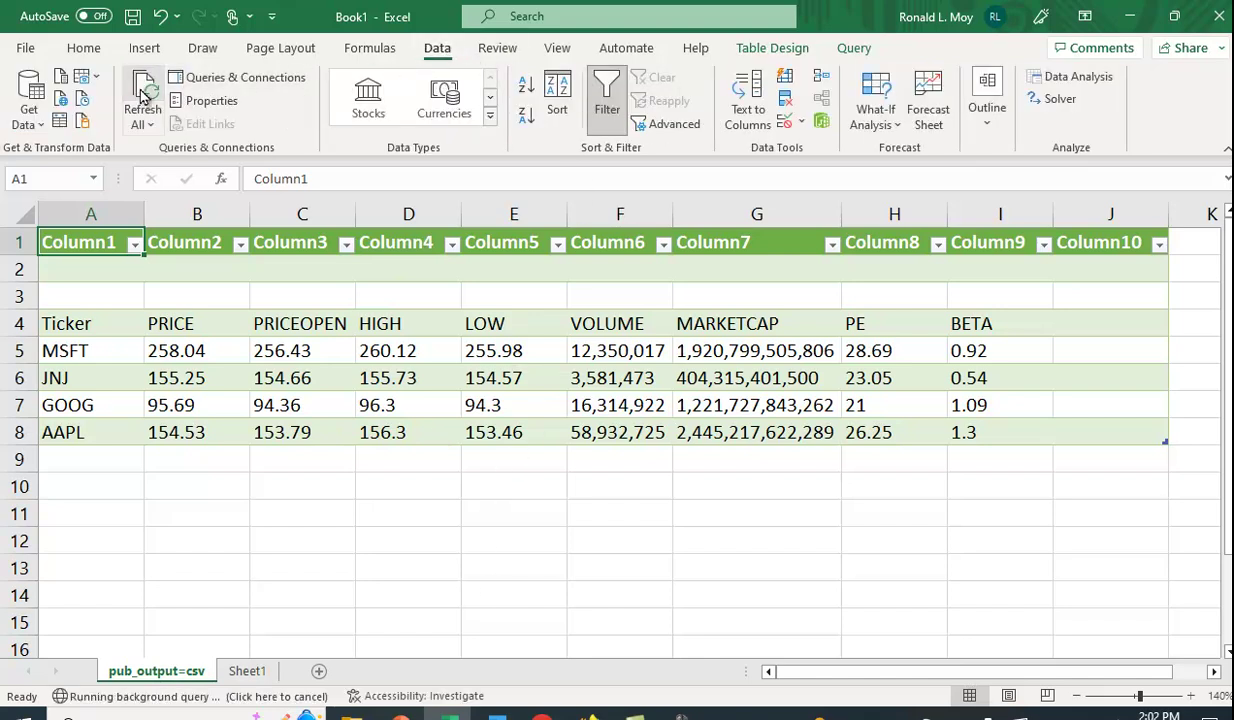